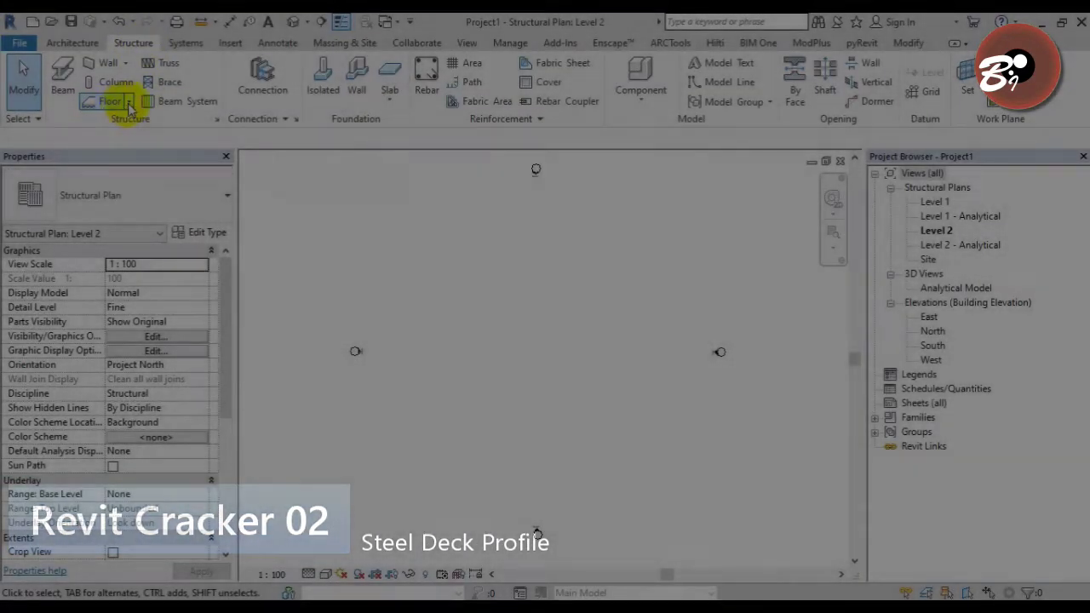
Start a structural floor using the 160mm Concrete With 50mm Metal Deck type.
click(128, 102)
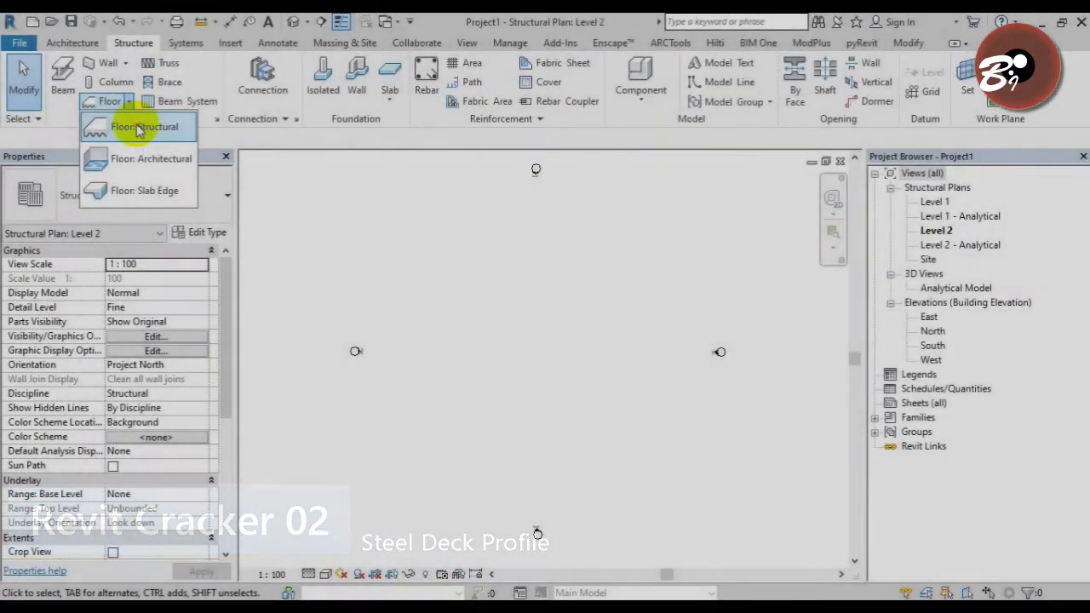
click(137, 127)
click(143, 195)
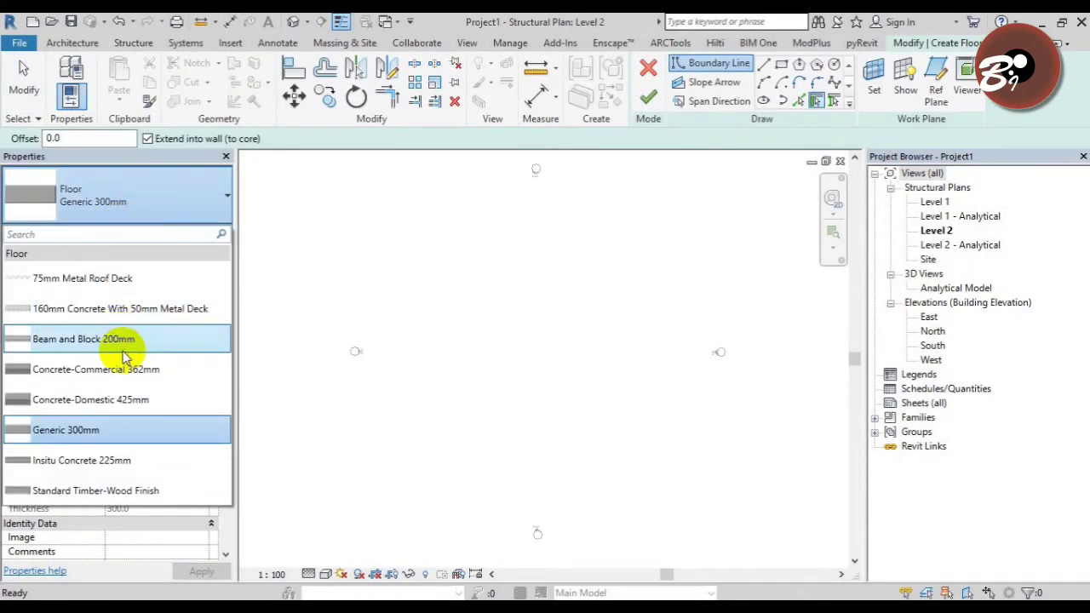
click(140, 308)
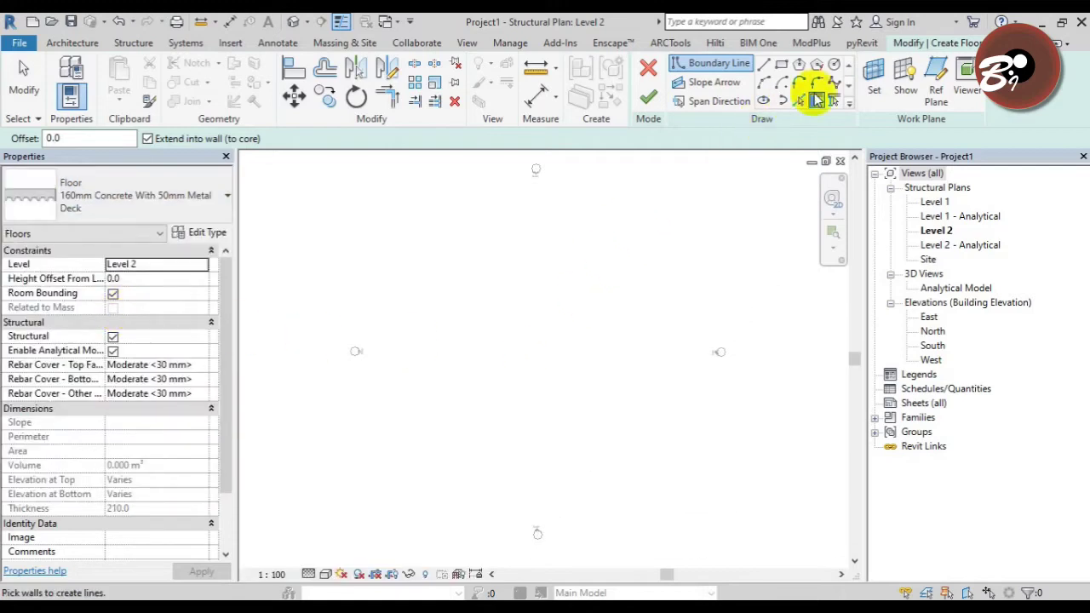
Sketch a 9000 × 12000 rectangular boundary on Level 2 and finish the floor.
click(780, 68)
click(486, 299)
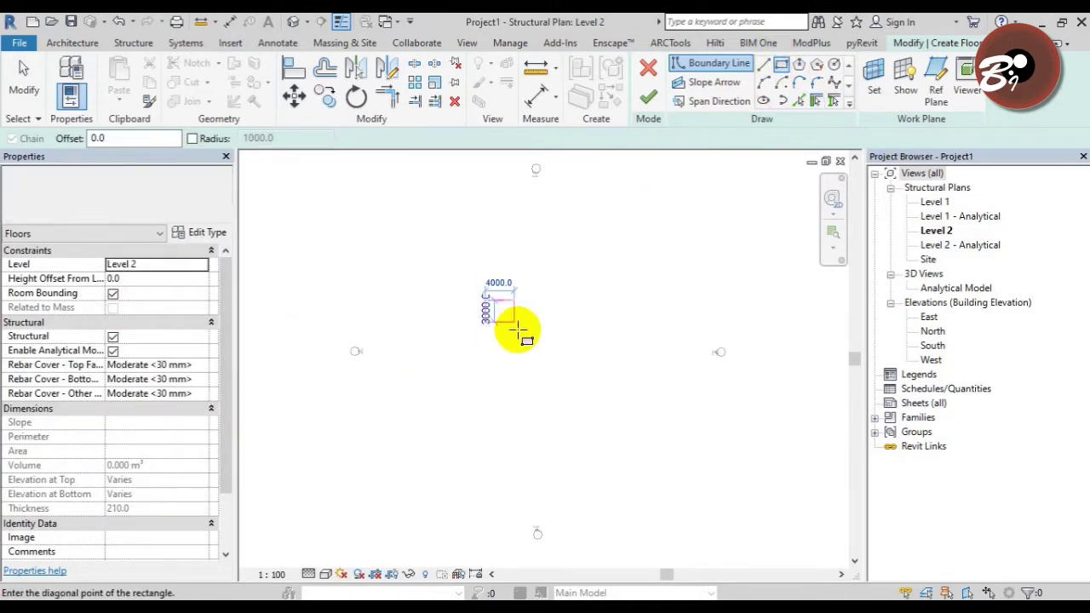
click(550, 389)
scroll(511, 312, up, 3)
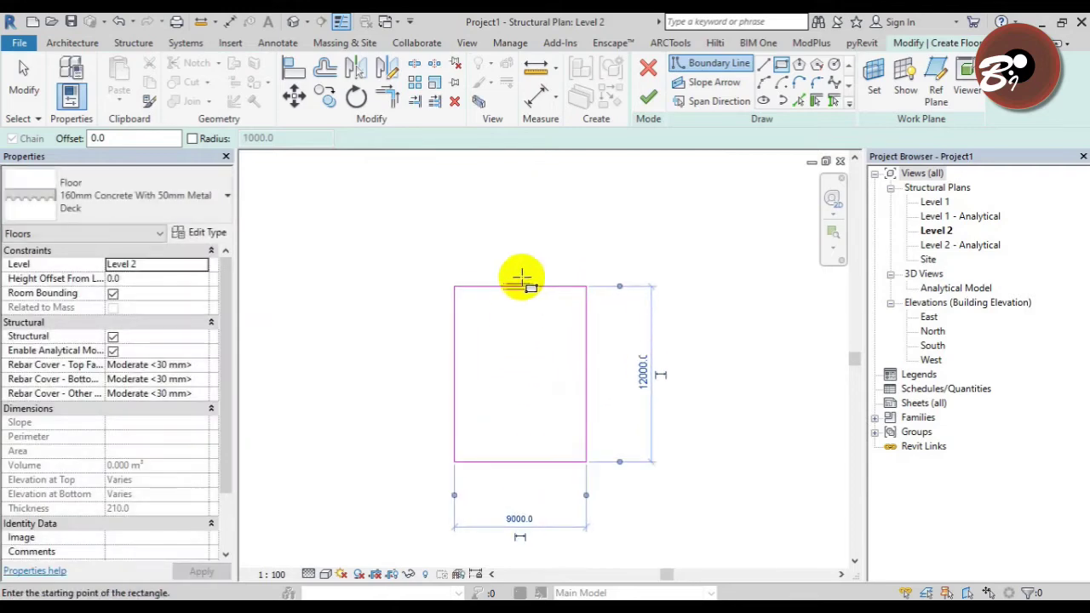
middle_drag(526, 408, 514, 384)
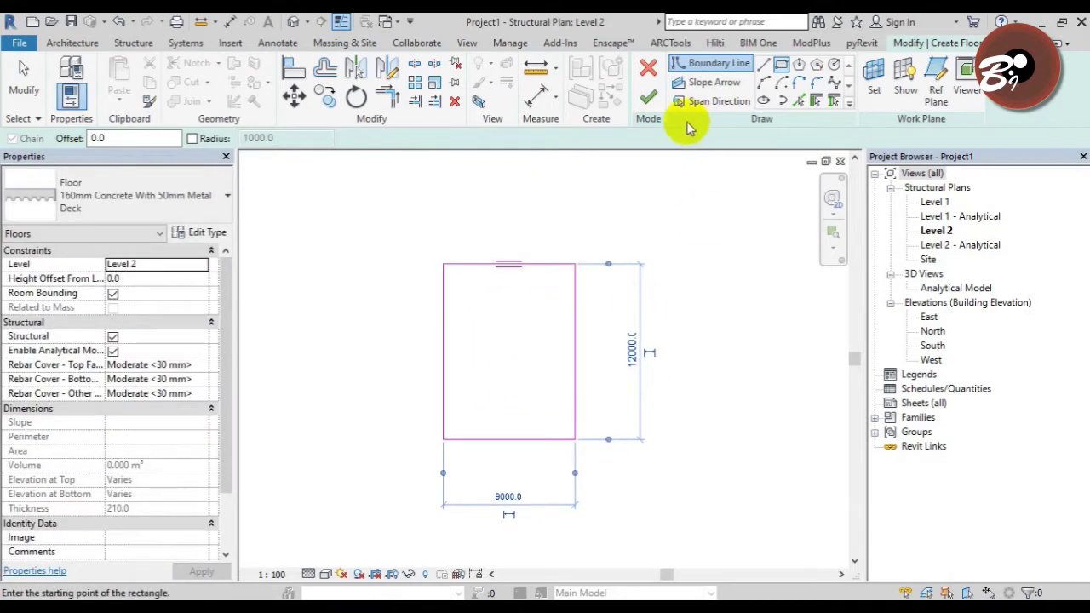
click(649, 101)
click(691, 224)
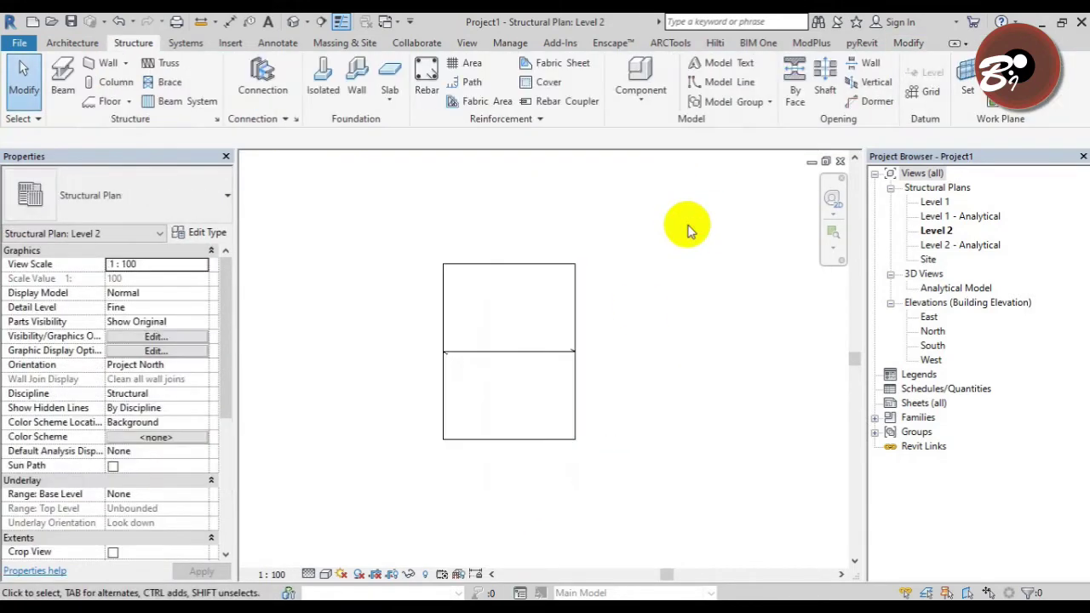
Cut a vertical section through the floor, shorten its far clip, and open Section 1.
middle_drag(691, 225, 649, 258)
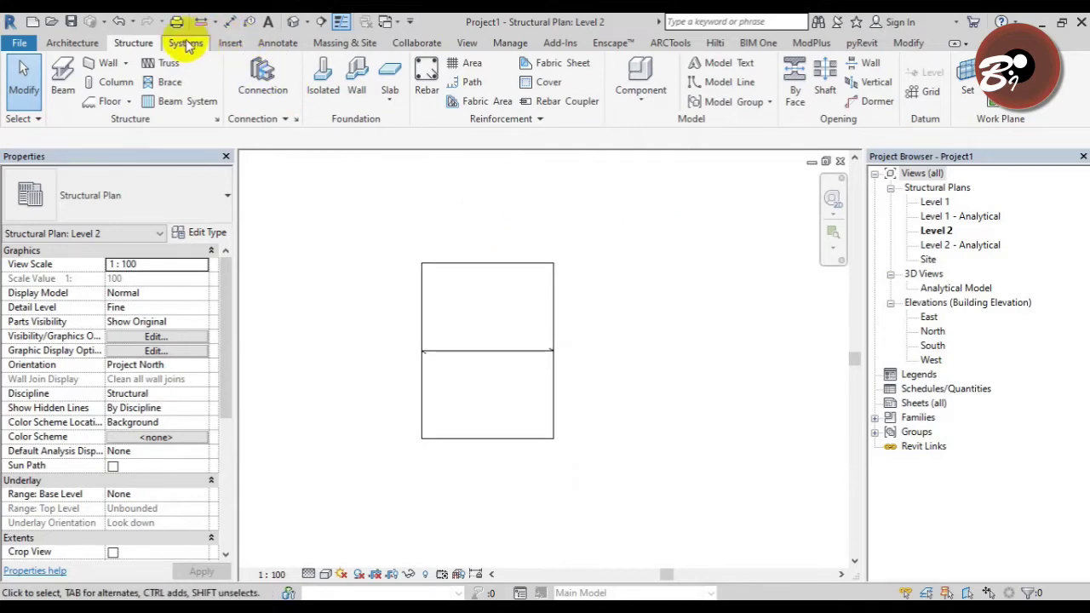
click(322, 22)
click(470, 242)
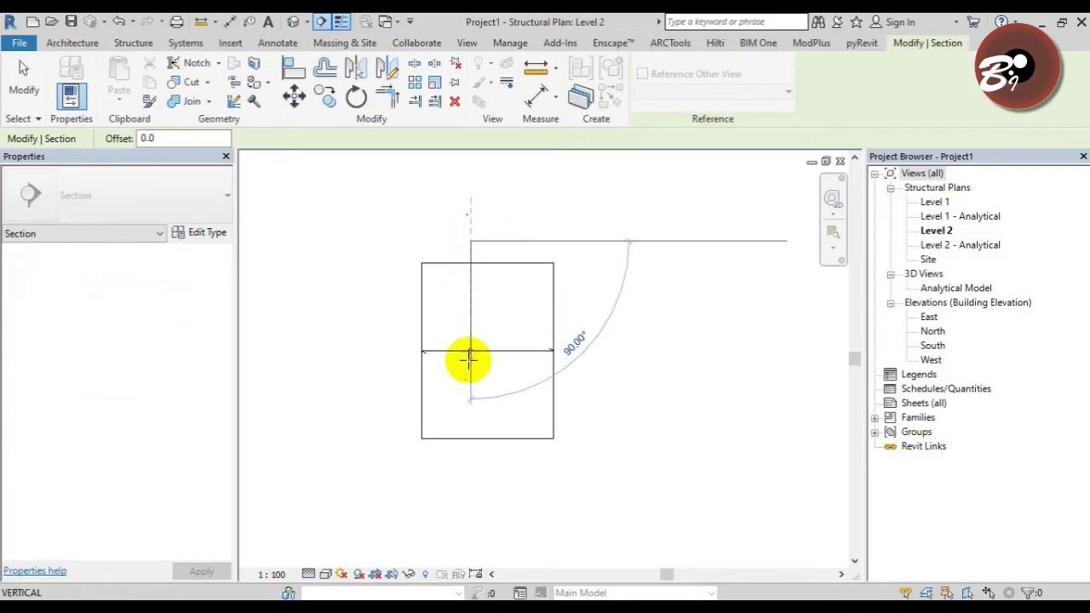
click(463, 454)
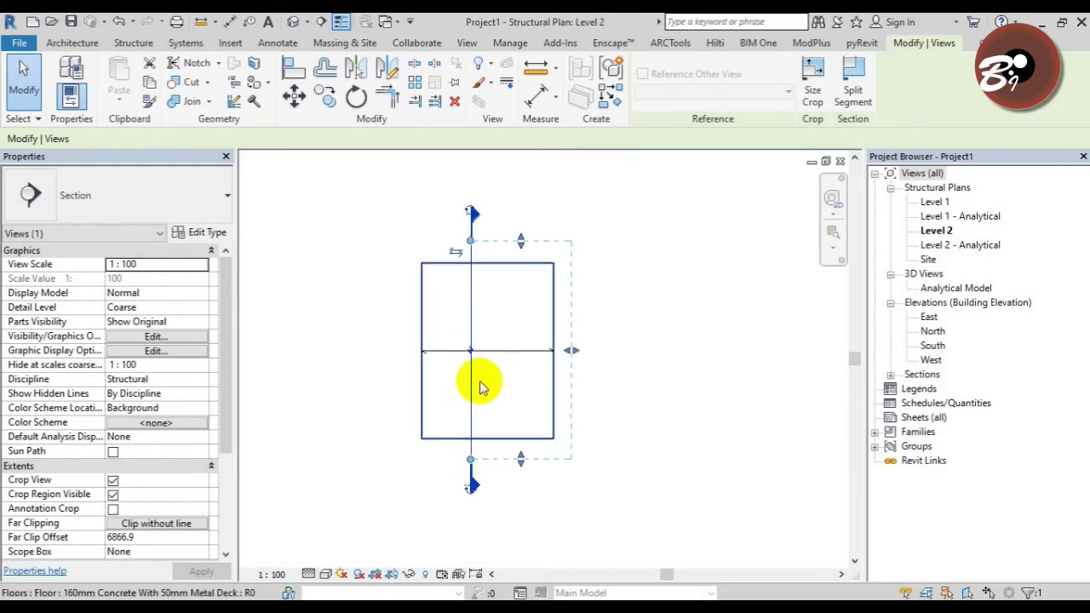
drag(569, 353, 516, 351)
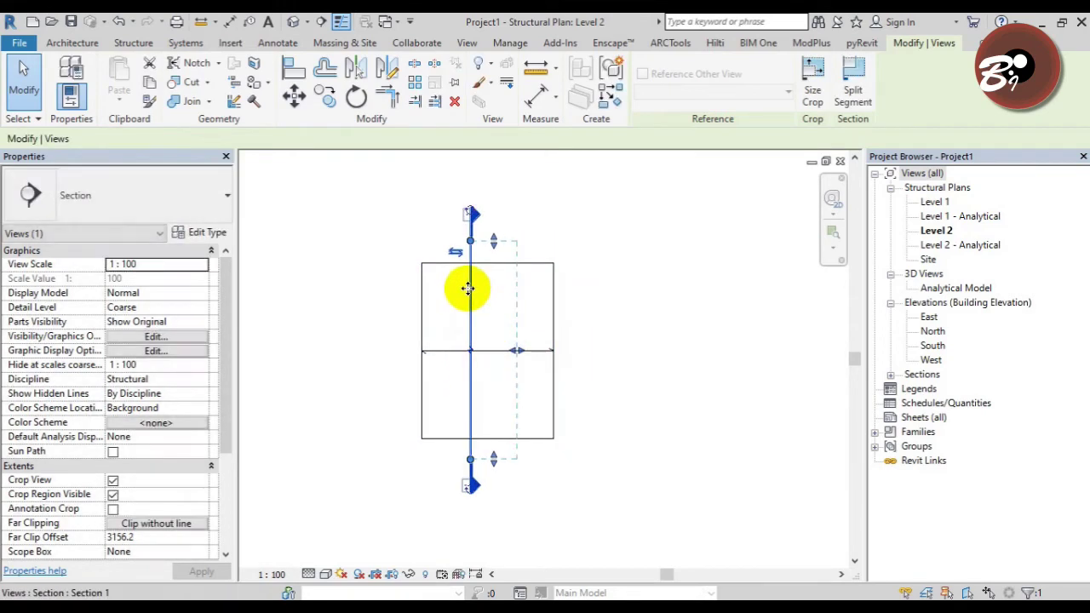
right_click(471, 294)
click(521, 274)
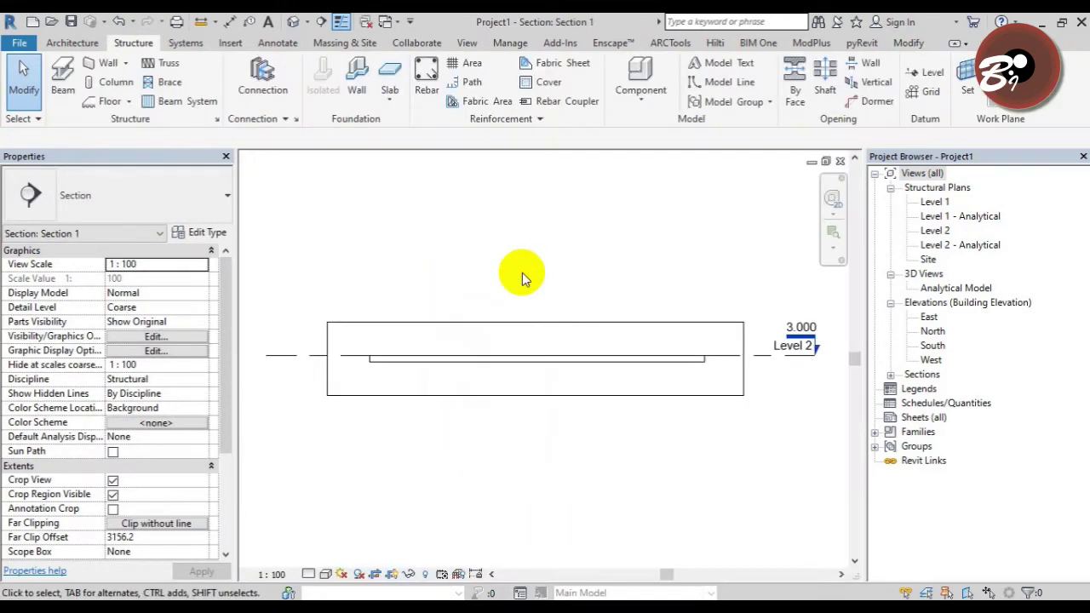
Set Section 1 to Fine detail level to reveal the corrugated metal deck.
scroll(384, 390, up, 2)
scroll(372, 380, up, 2)
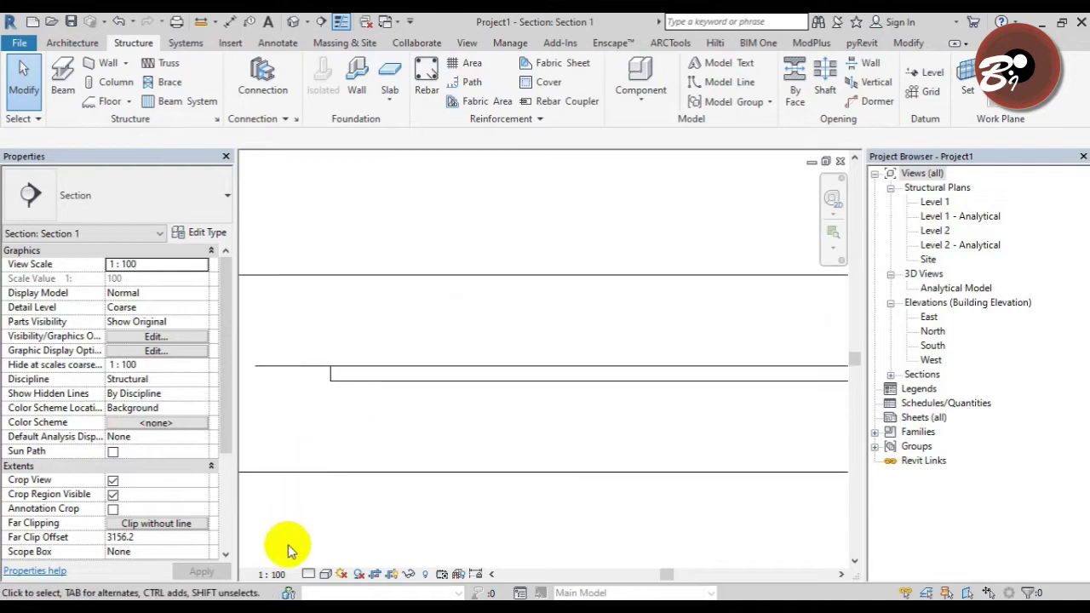
click(305, 573)
click(327, 558)
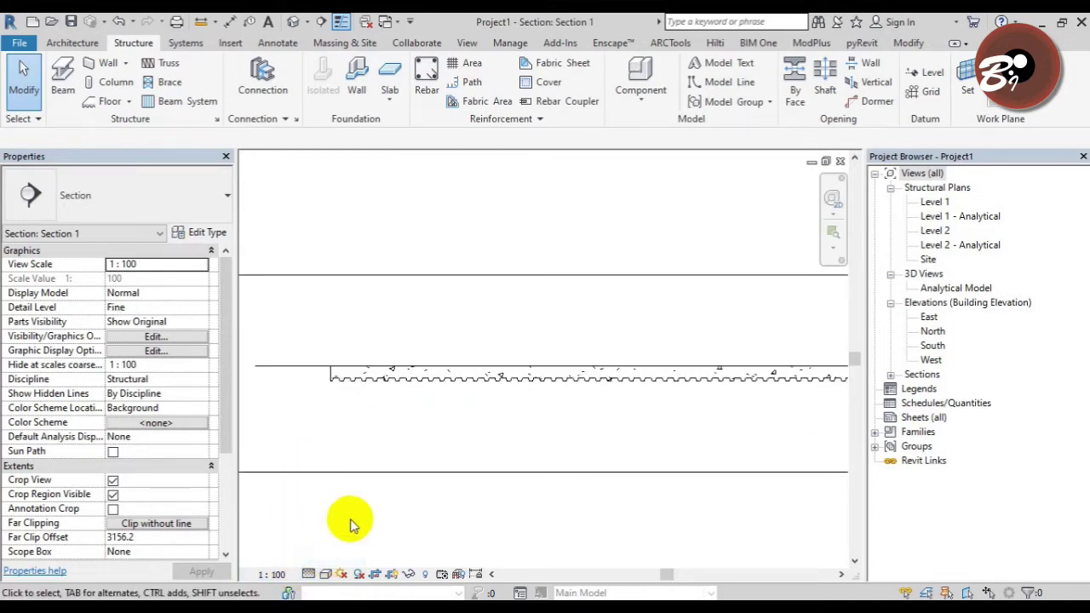
Select the floor slab at its left end in the section and open its type properties.
scroll(384, 390, up, 1)
scroll(347, 397, up, 2)
scroll(324, 382, up, 1)
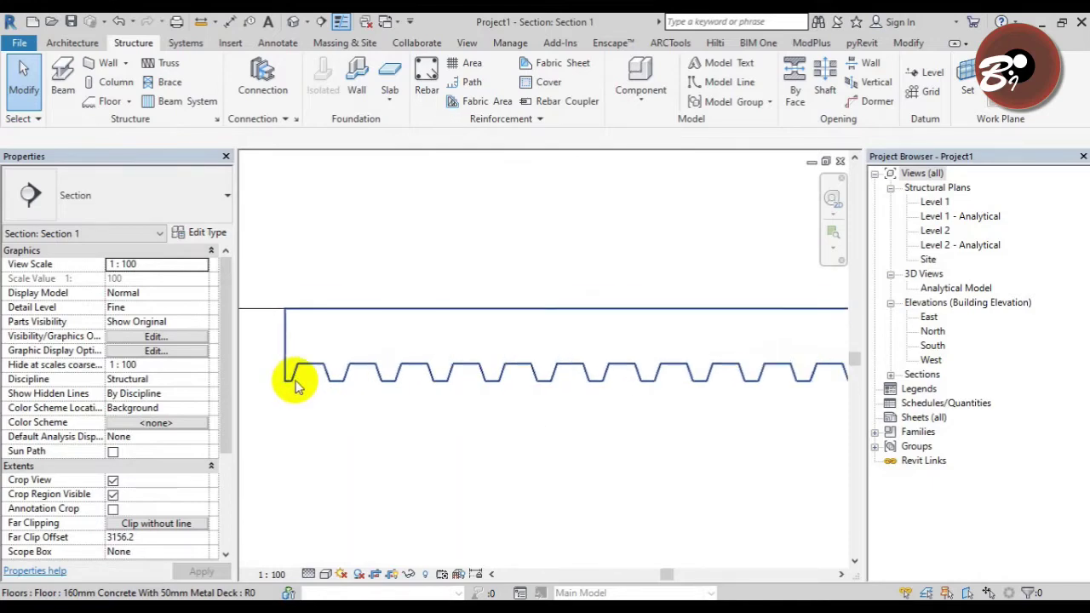
scroll(297, 383, down, 1)
middle_drag(298, 378, 358, 379)
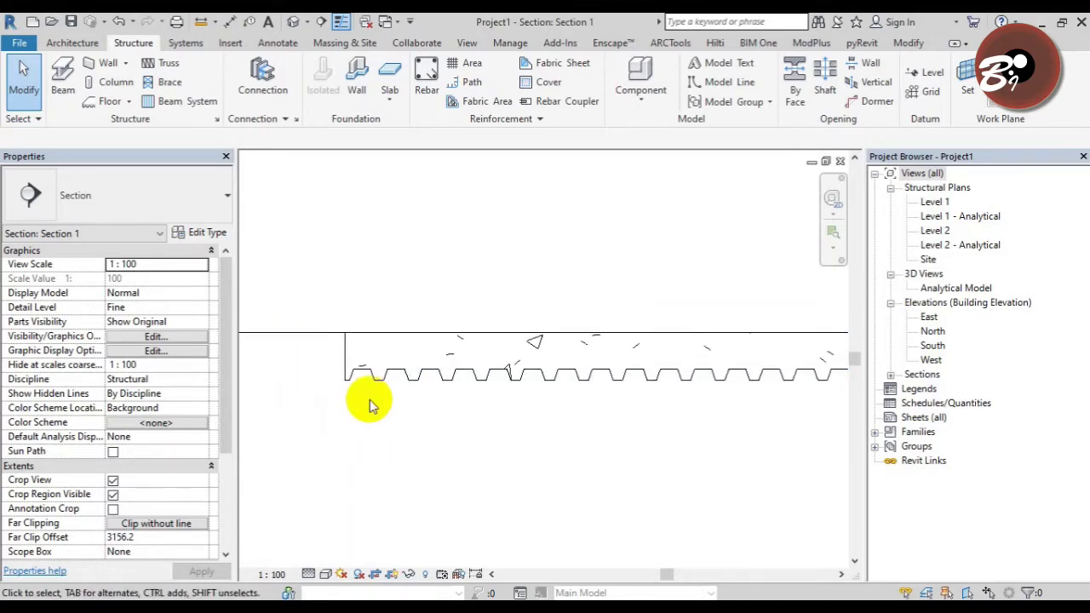
click(363, 376)
click(202, 233)
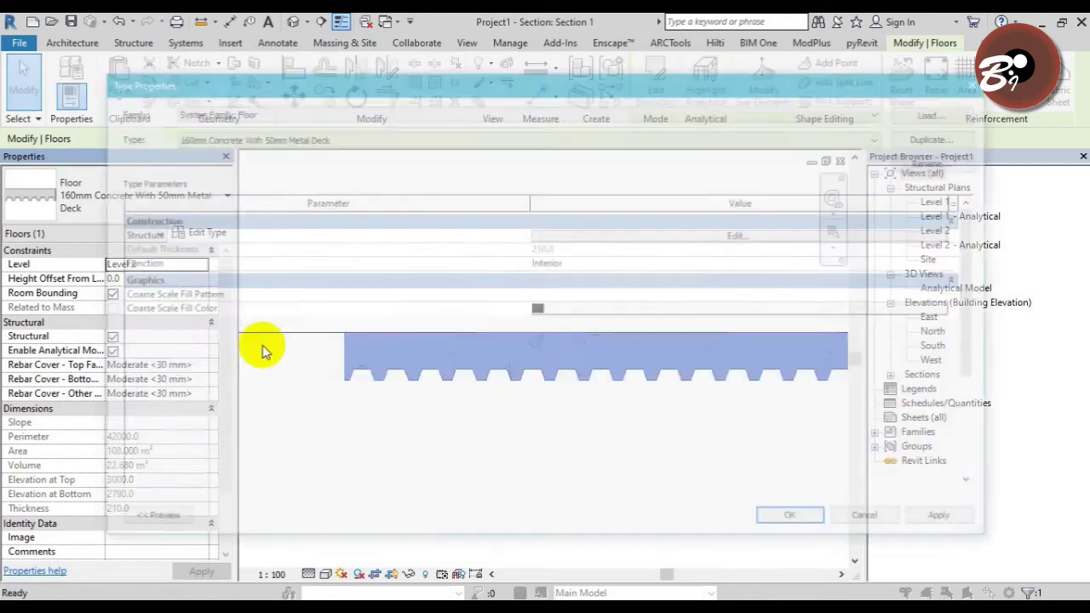
Open the floor type's layer structure with its preview shown.
click(583, 235)
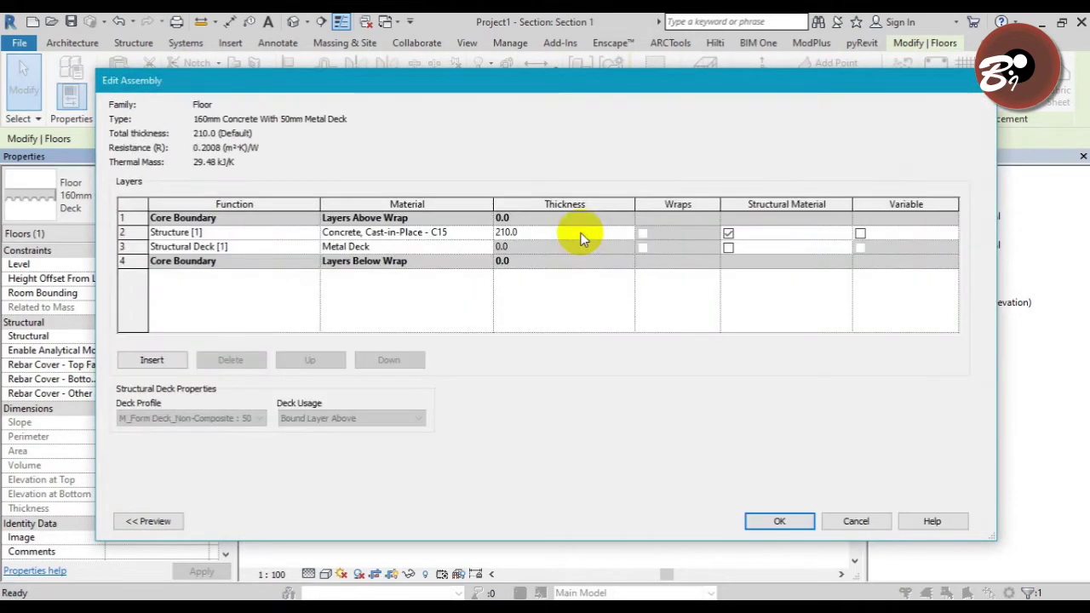
drag(95, 457, 300, 454)
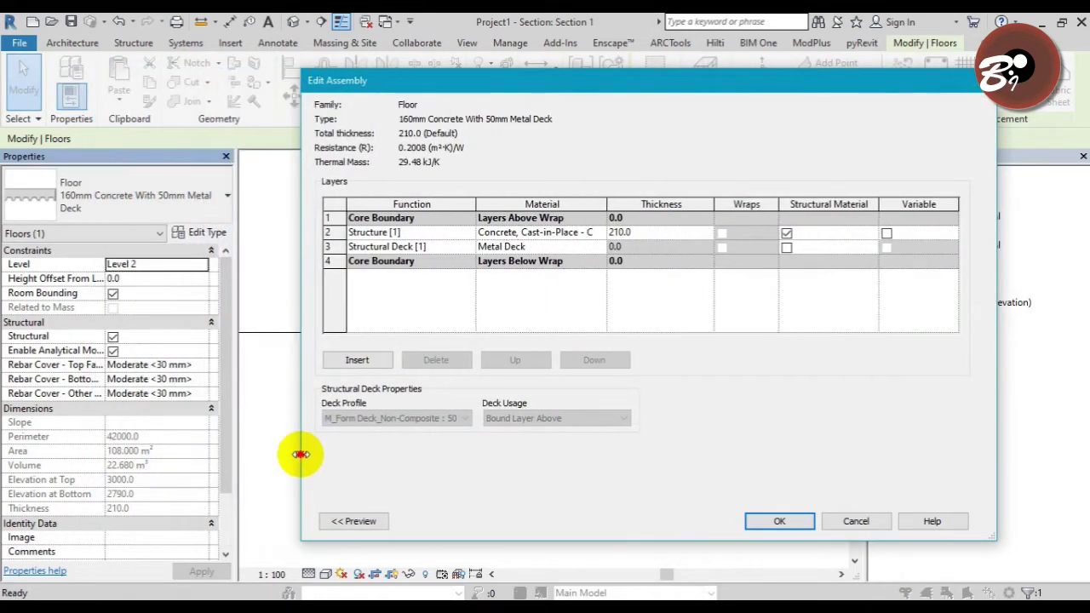
click(349, 522)
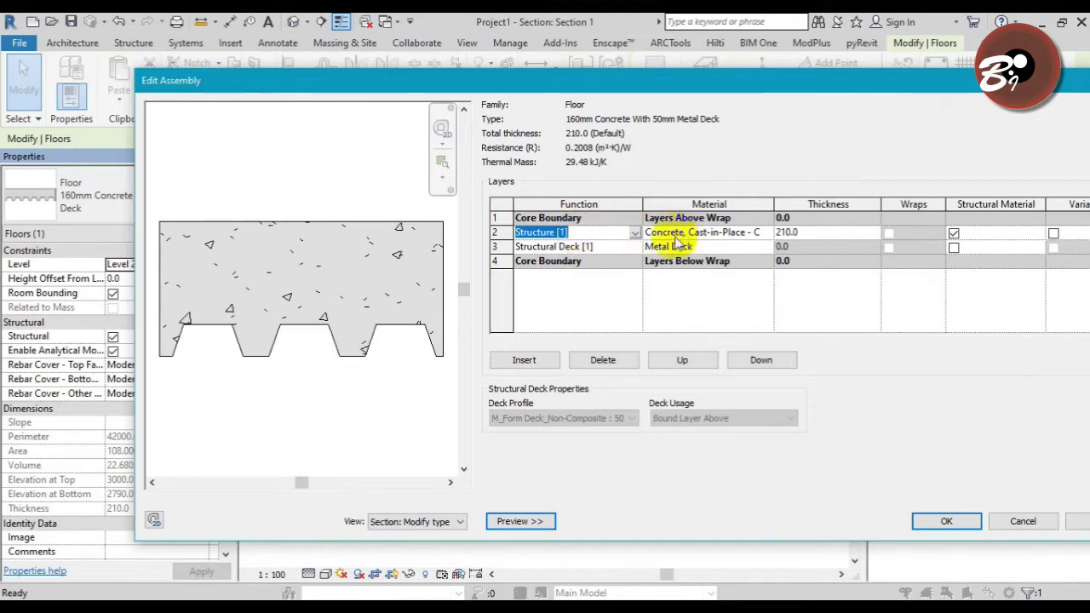
Try several deck profiles on the Structural Deck layer, settling on M_Roof Deck : 75 x 200mm.
click(587, 249)
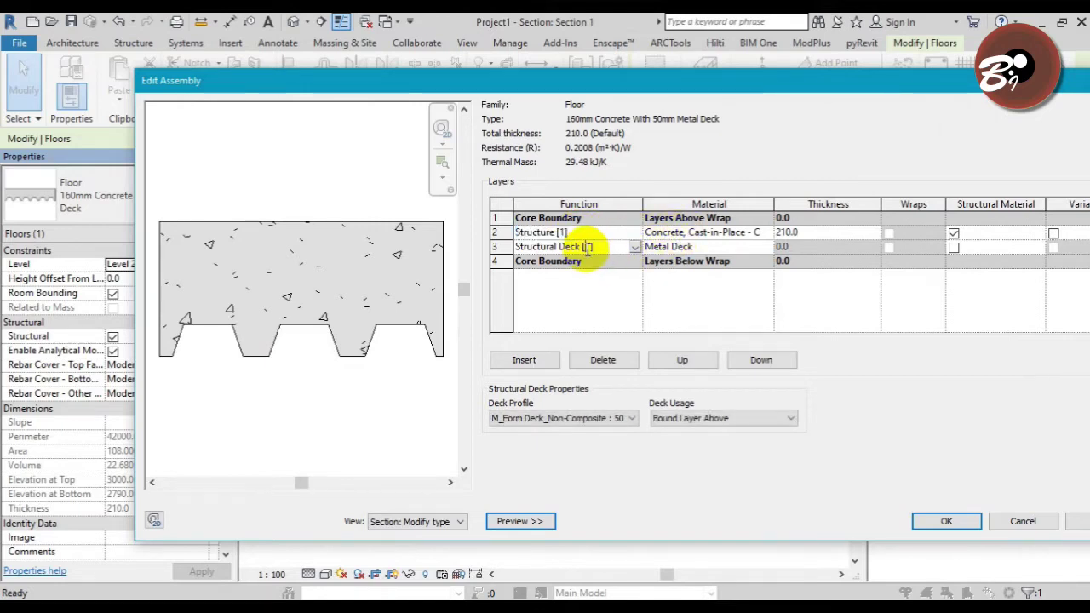
click(563, 418)
click(587, 442)
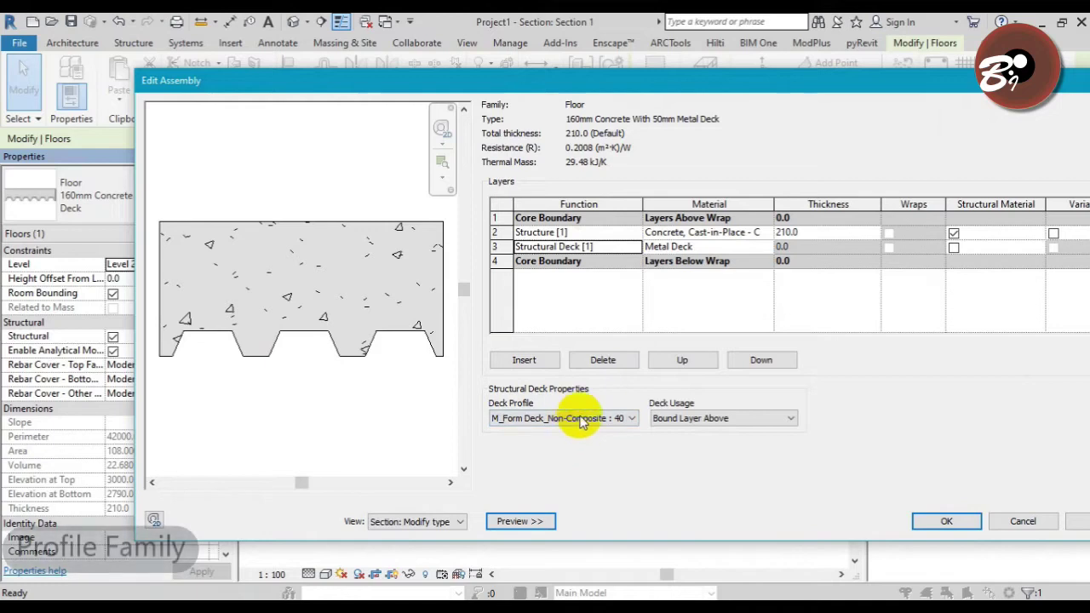
click(581, 420)
click(562, 467)
click(566, 419)
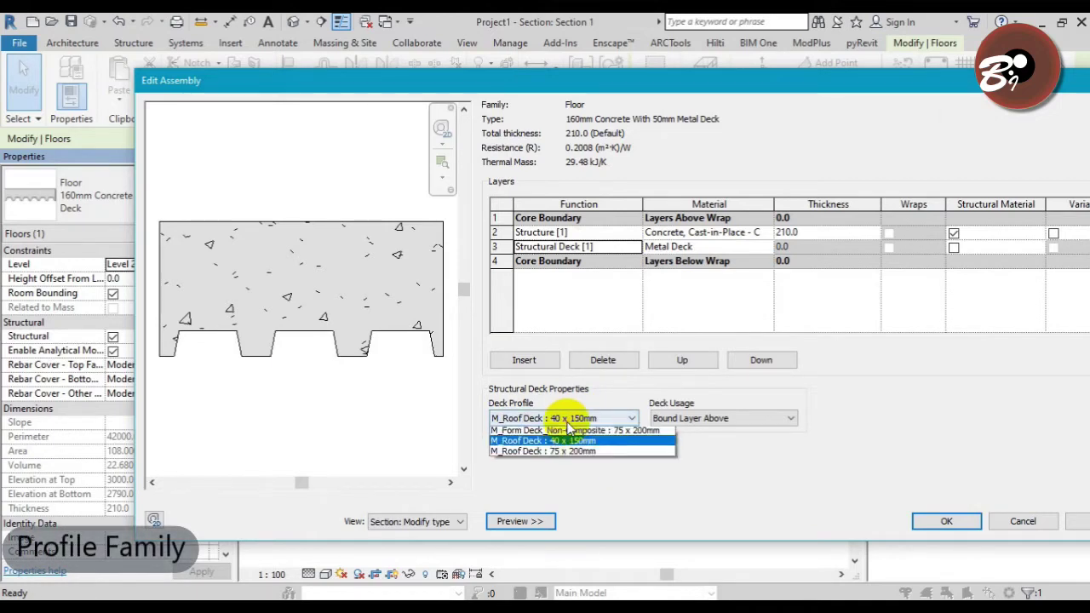
click(577, 454)
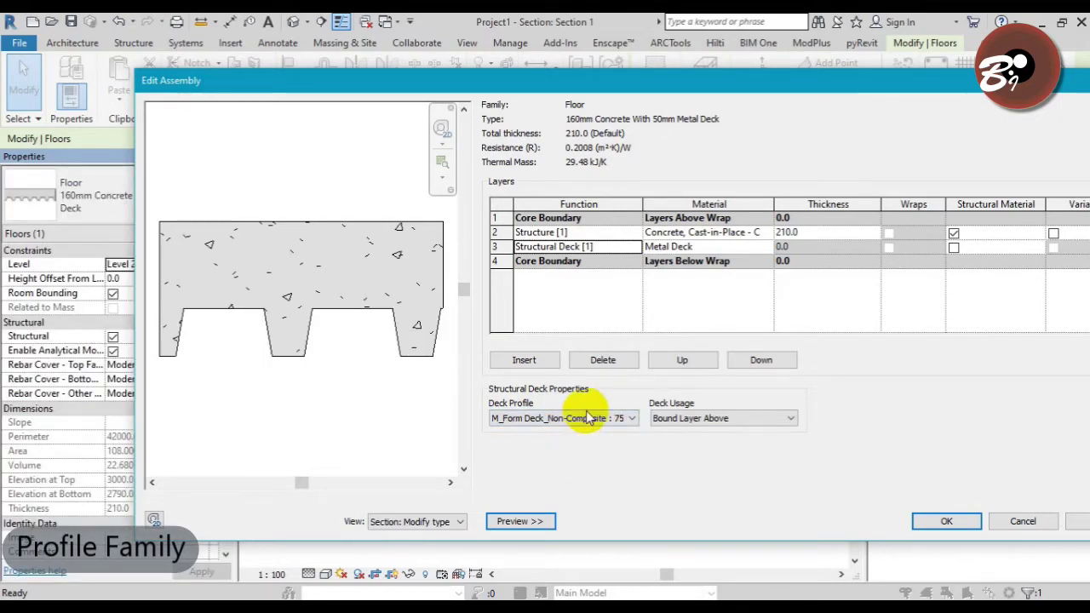
click(586, 420)
click(571, 473)
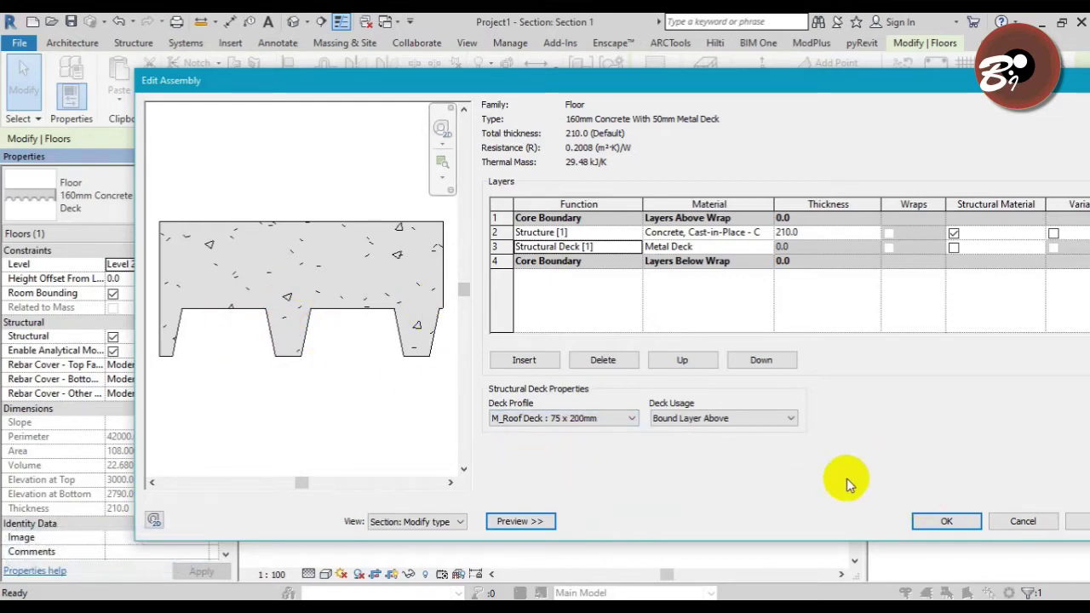
Set Deck Usage to Bound Layer Above and confirm both dialogs.
click(722, 418)
click(706, 443)
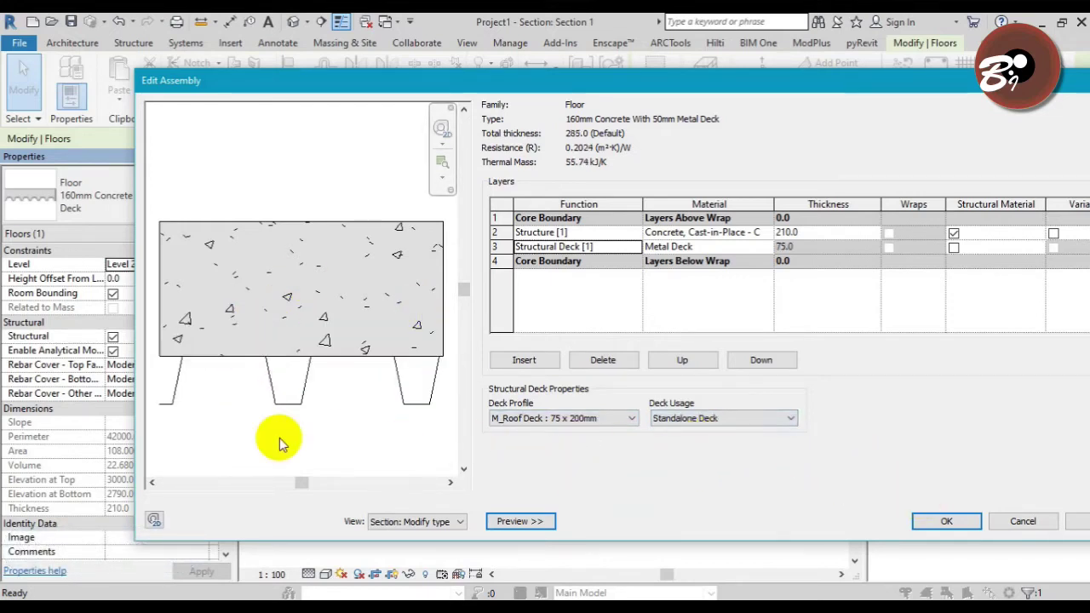
click(724, 418)
click(682, 433)
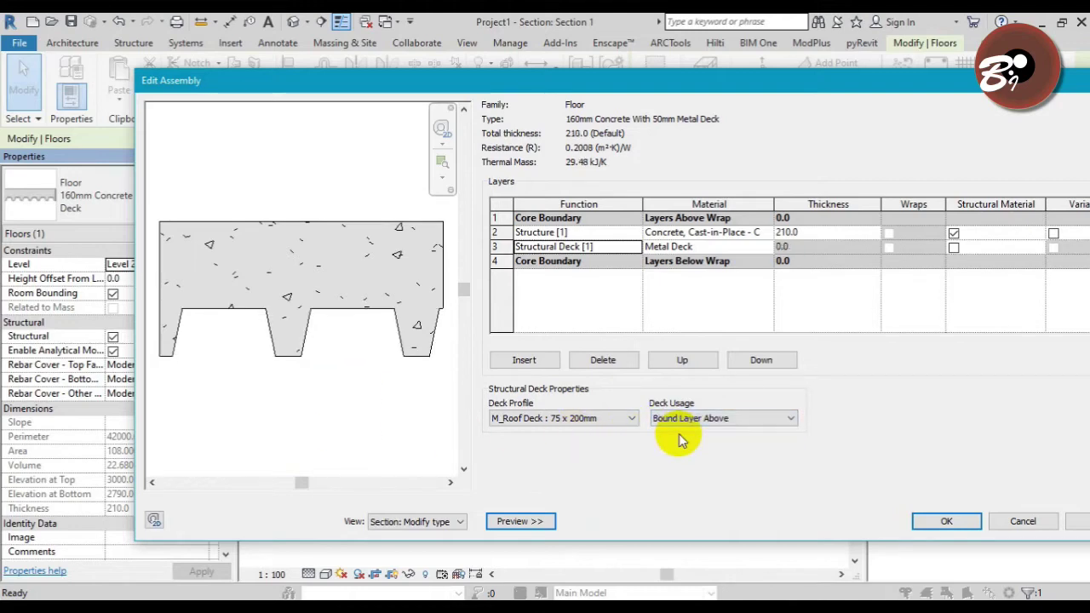
click(913, 521)
click(911, 520)
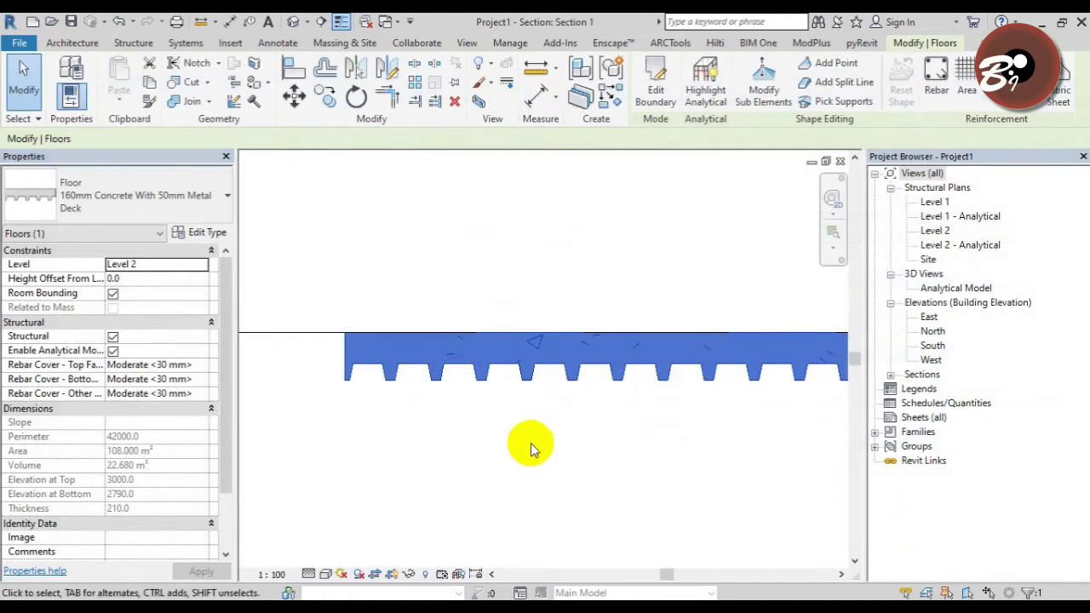
click(536, 446)
middle_drag(372, 368, 397, 426)
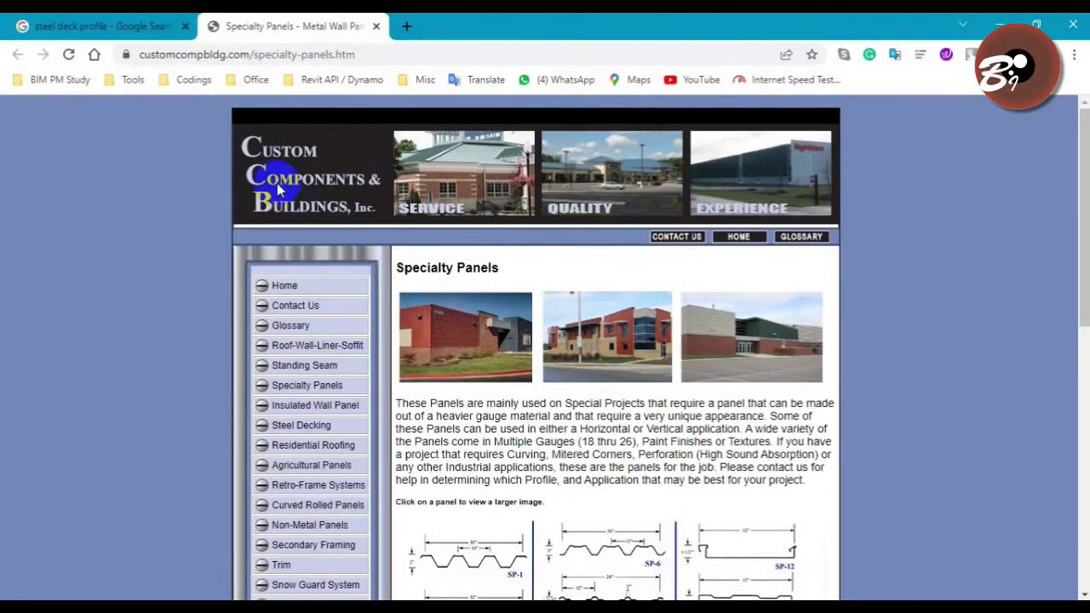
Review the manufacturer's panel profiles, enlarging SP-4 (28" wide, 1½" deep), then return to Revit.
scroll(574, 438, down, 2)
scroll(706, 397, down, 2)
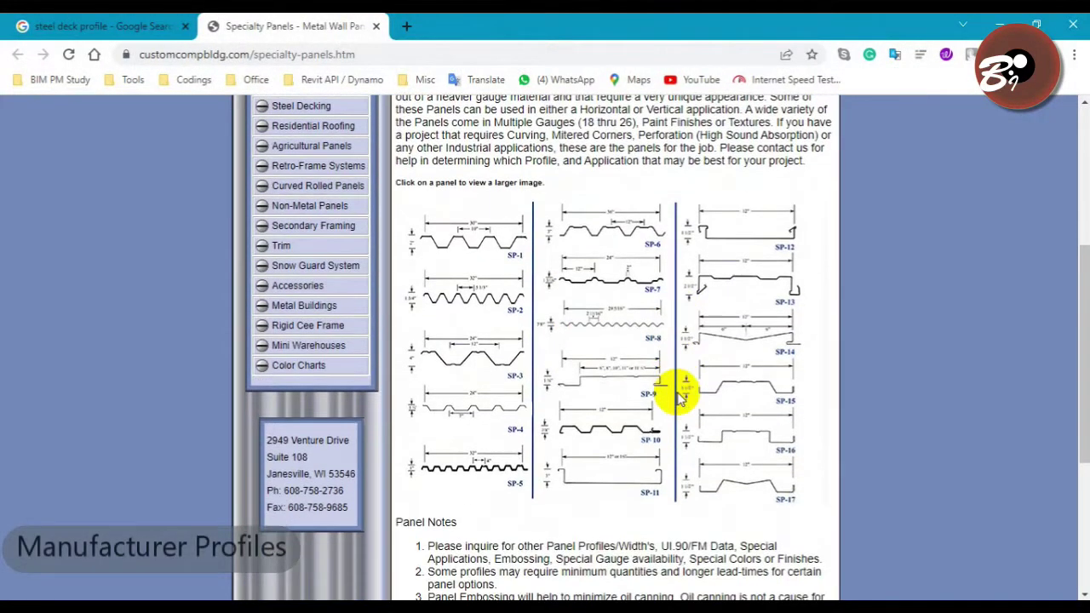
click(494, 419)
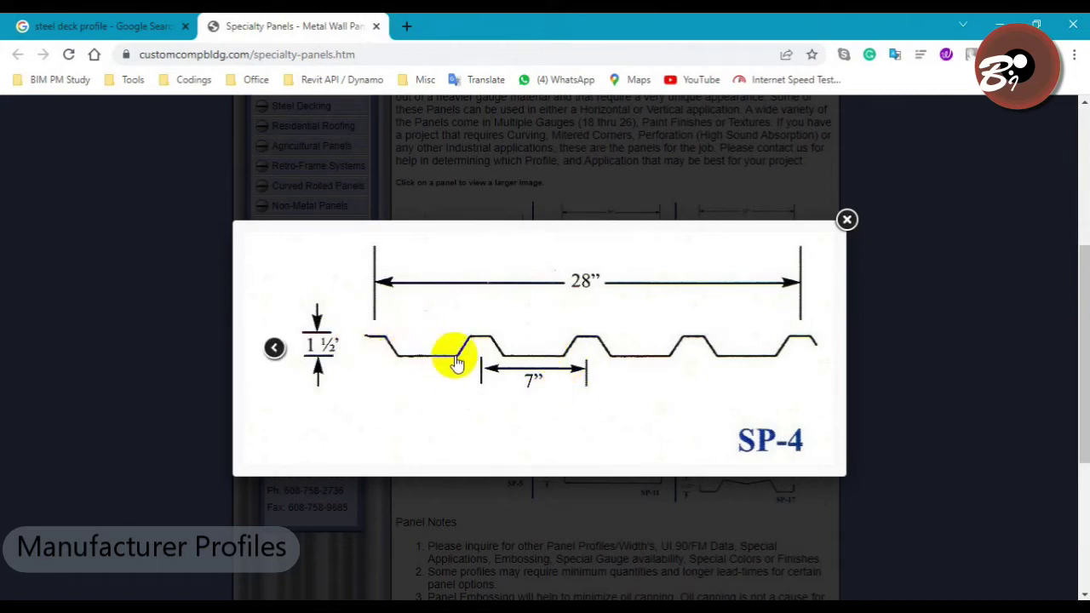
mouse_move(588, 345)
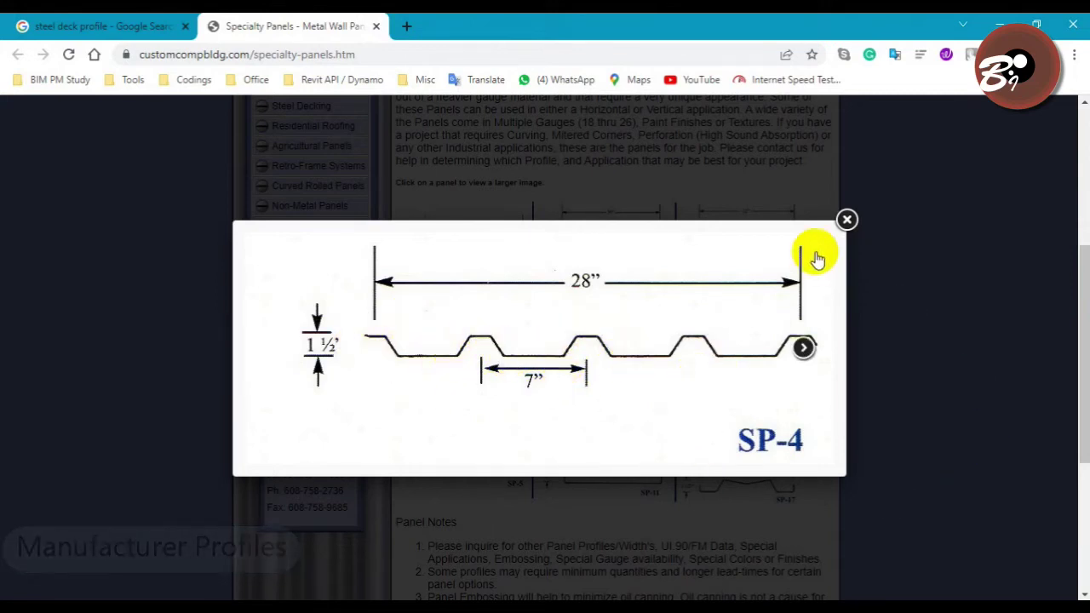
click(847, 224)
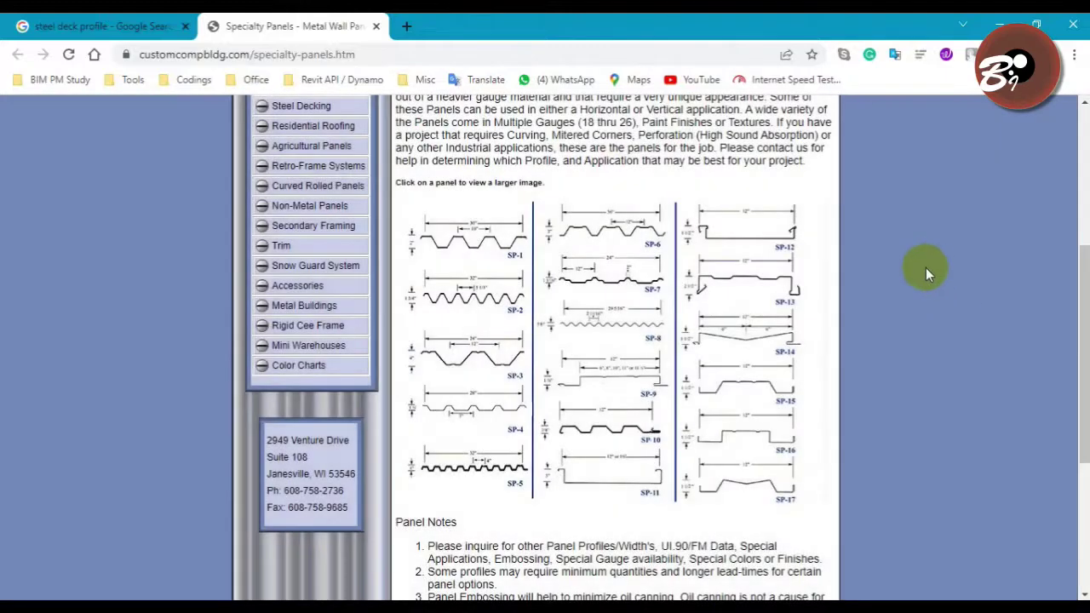
click(993, 24)
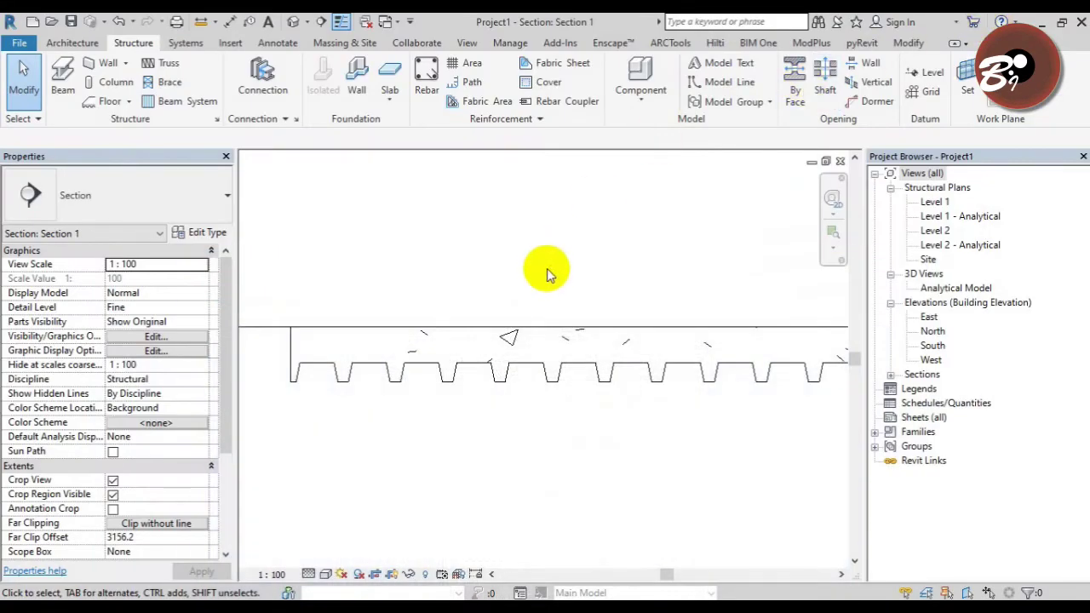
Create a new profile family from the Metric Profile.rft template, found via the list view.
click(17, 43)
mouse_move(55, 103)
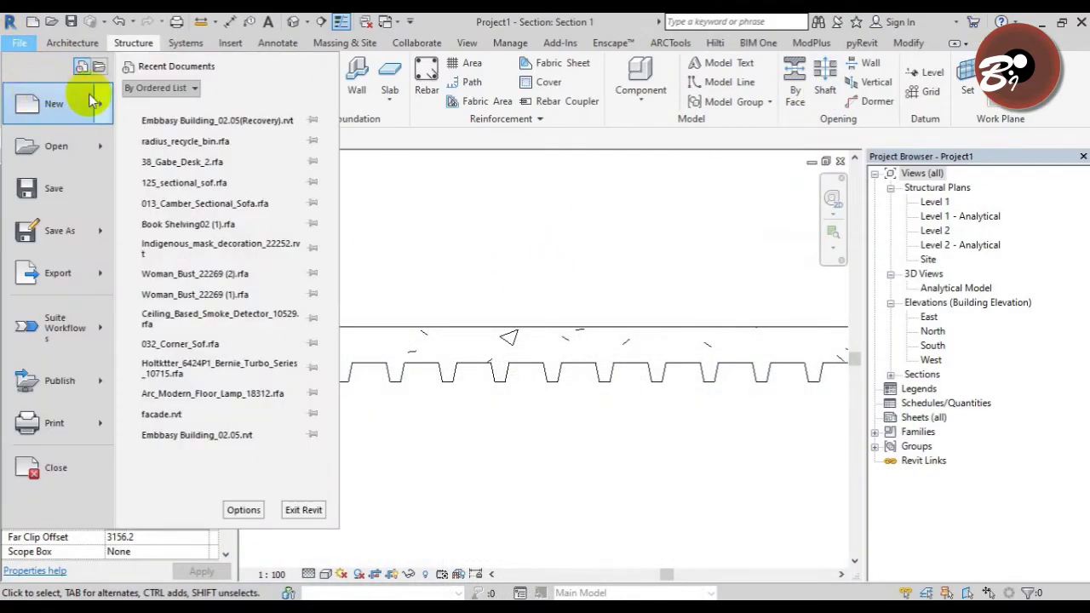
click(161, 152)
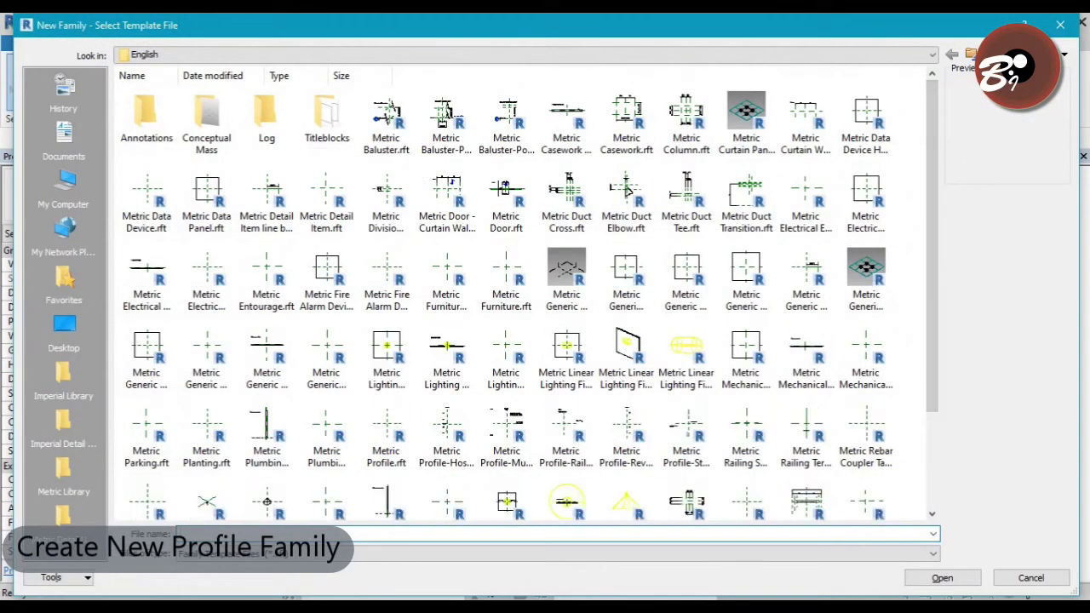
click(1041, 54)
click(1038, 73)
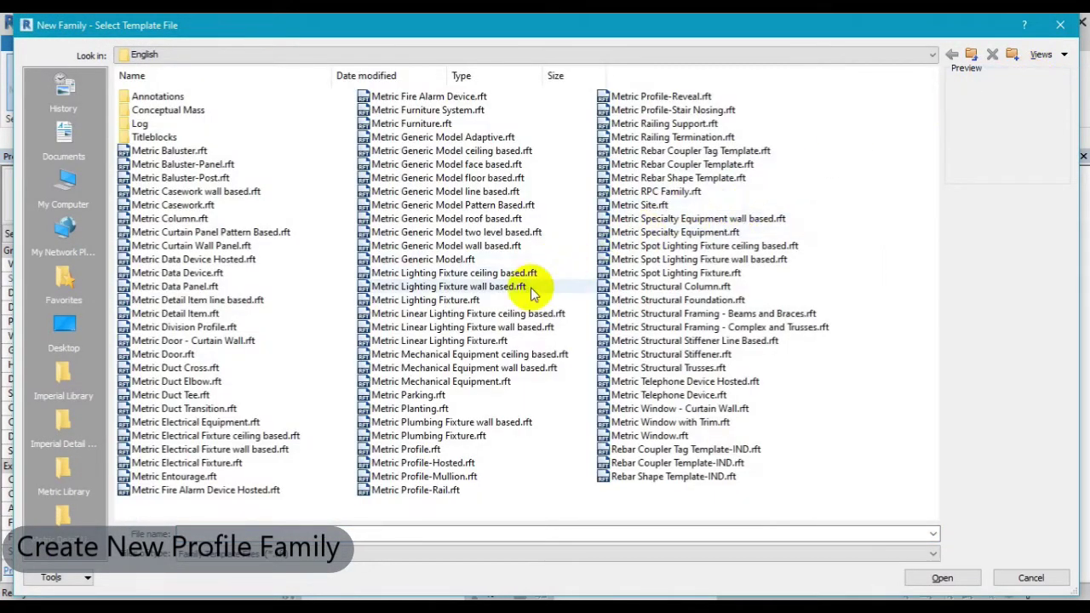
click(405, 448)
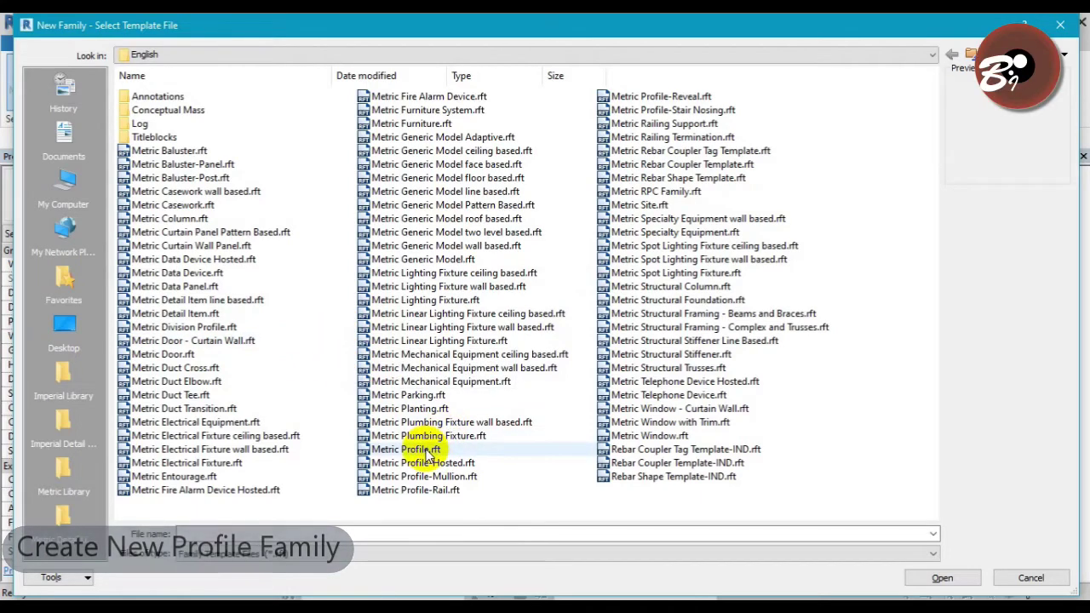
click(909, 578)
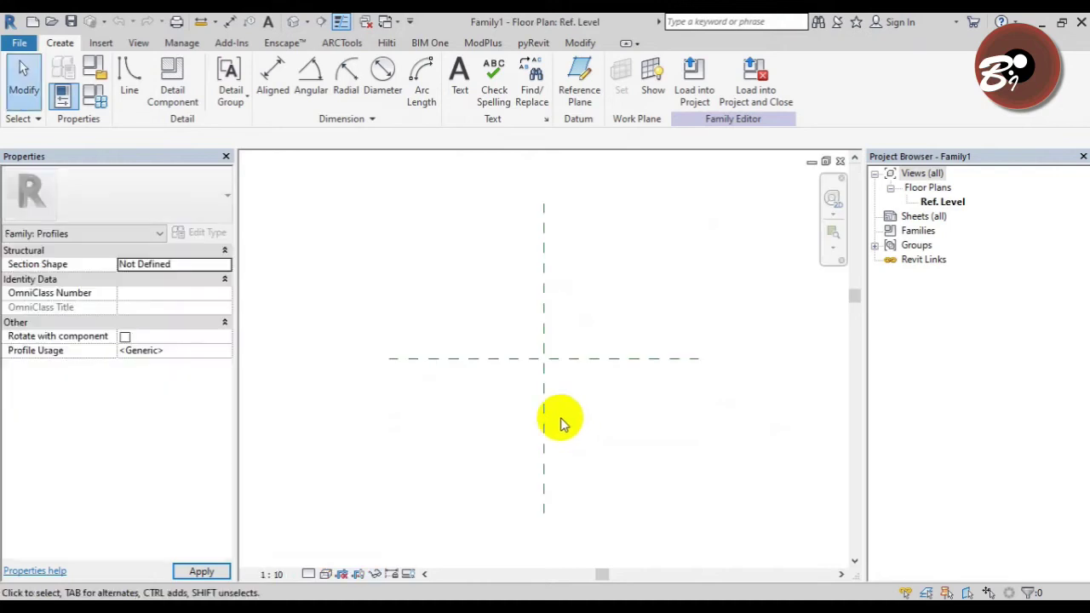
middle_drag(562, 424, 484, 418)
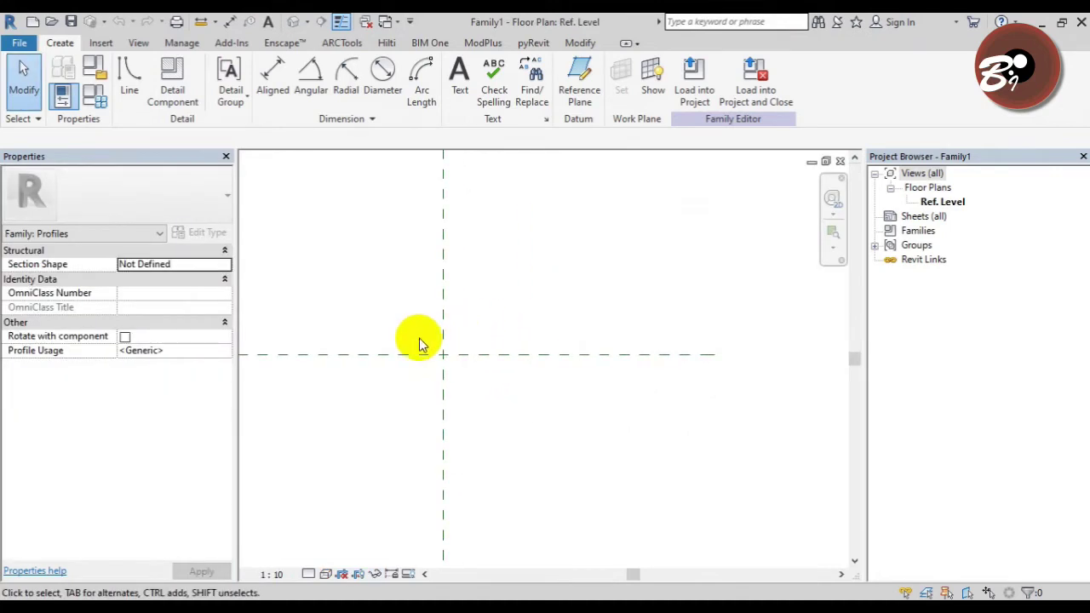
click(223, 264)
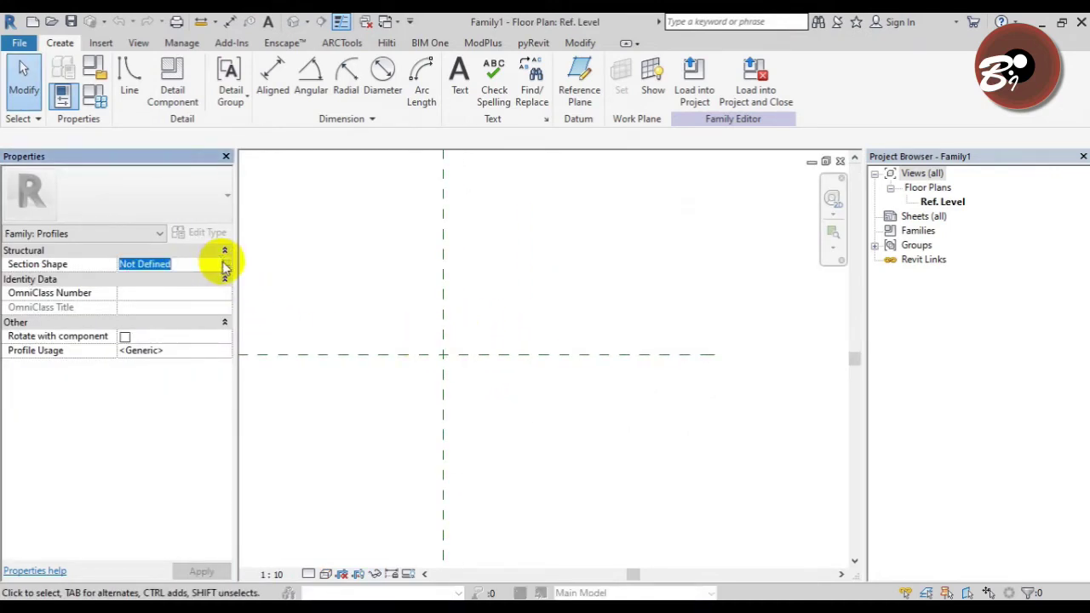
click(226, 265)
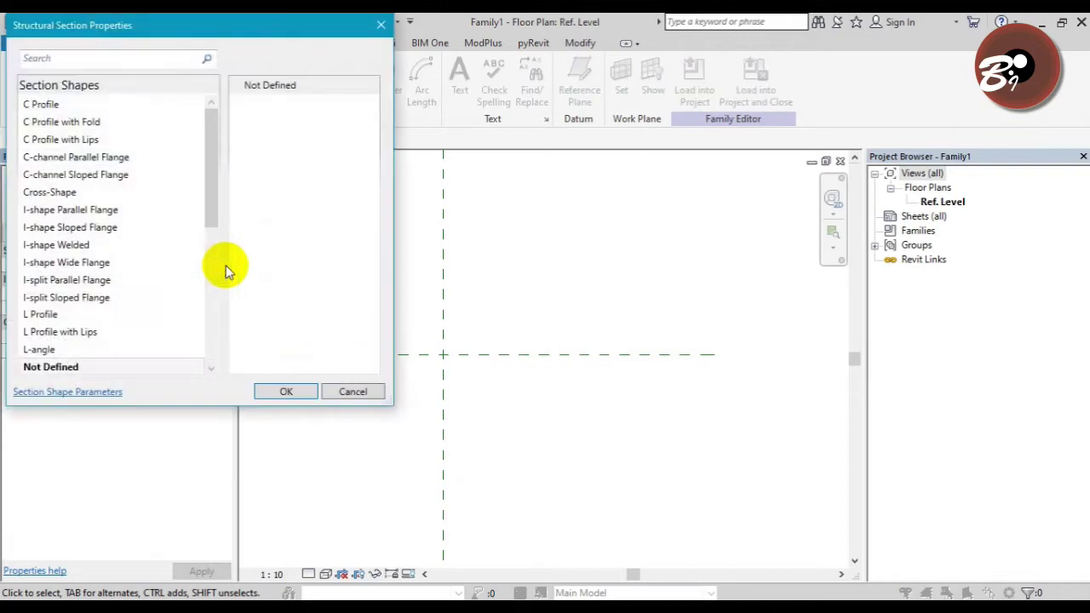
click(85, 105)
click(85, 122)
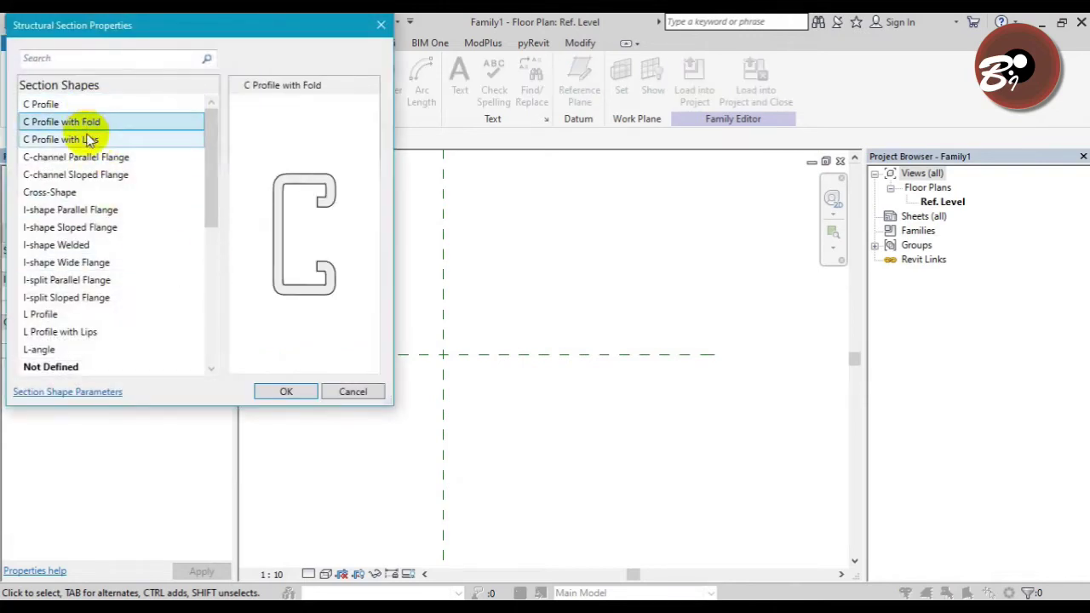
click(85, 156)
click(85, 175)
scroll(89, 241, down, 2)
click(70, 280)
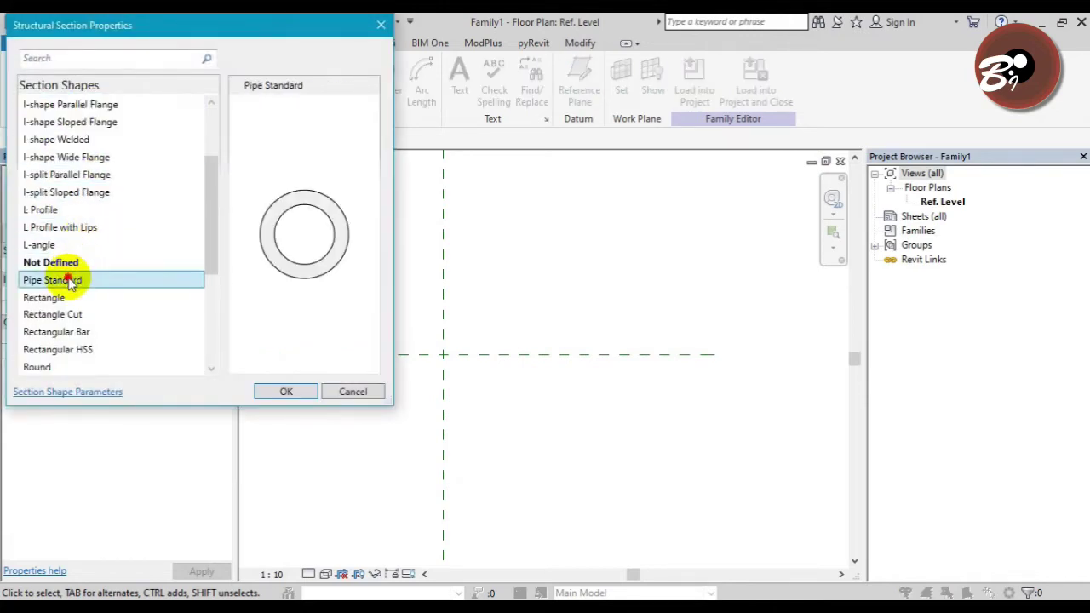
click(56, 313)
scroll(72, 332, down, 4)
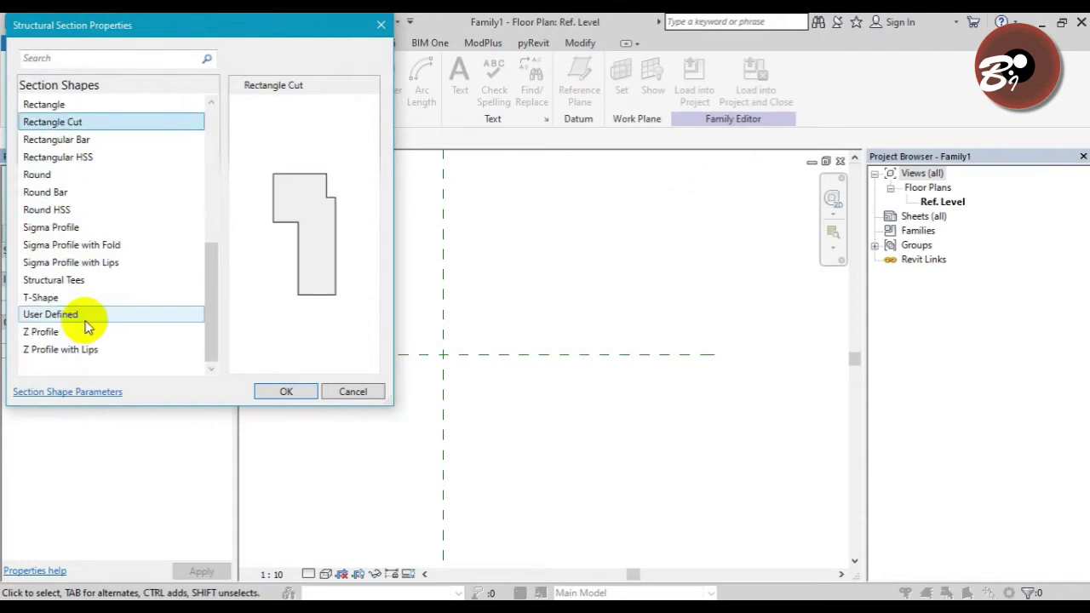
scroll(85, 319, up, 5)
scroll(79, 298, up, 1)
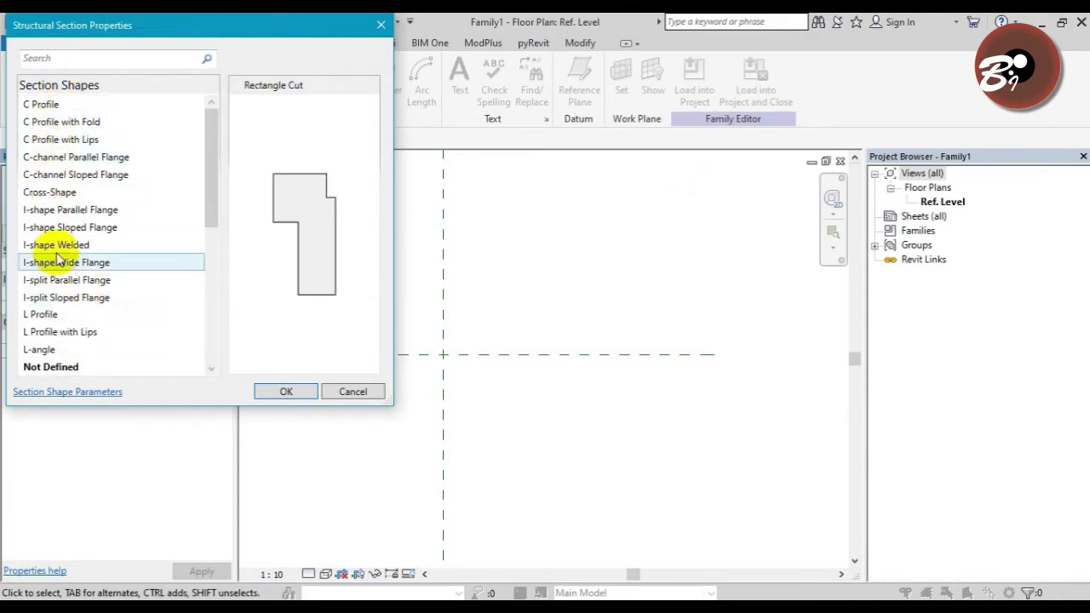
click(358, 391)
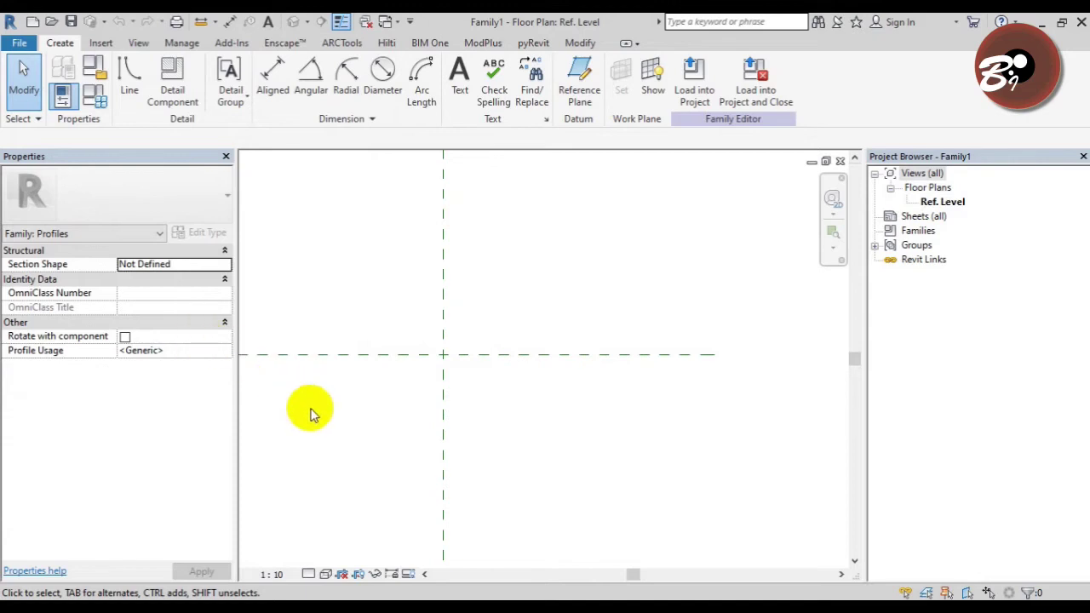
Draw a first outline segment from the reference-plane intersection.
middle_drag(428, 389, 440, 388)
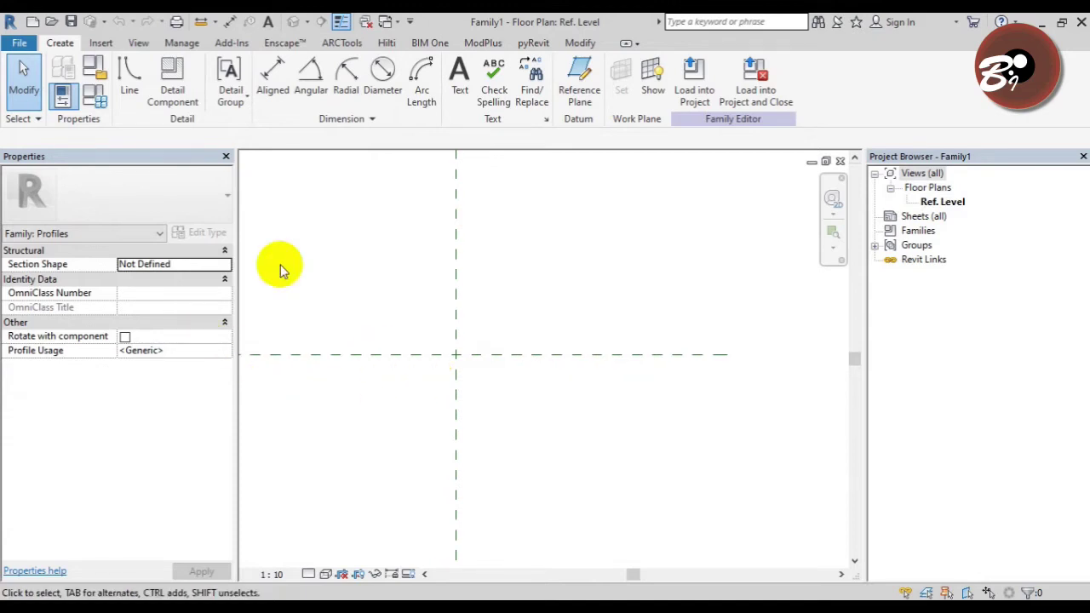
click(127, 85)
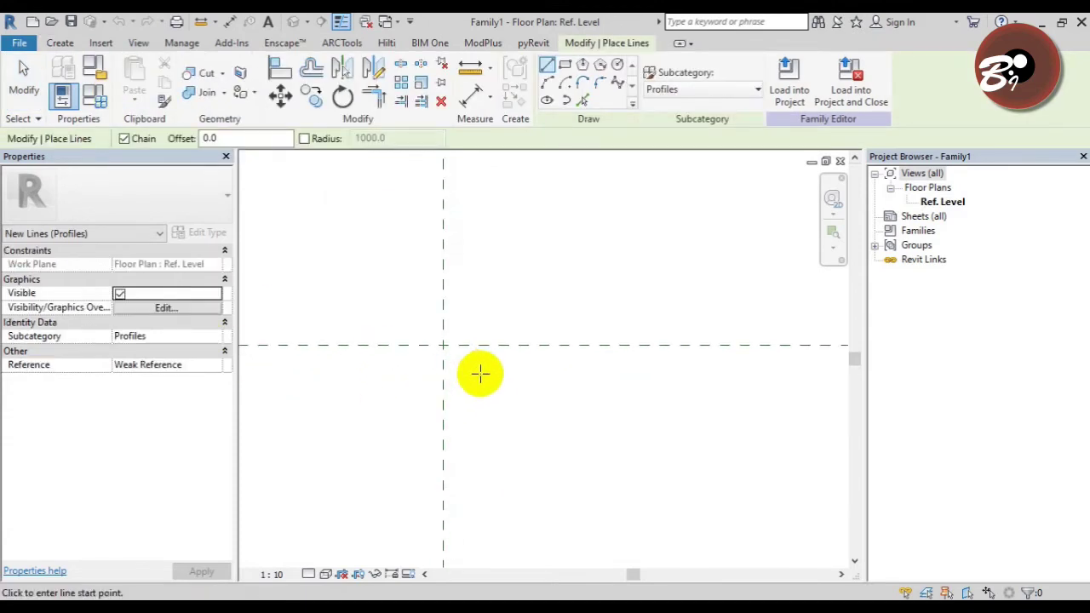
click(438, 340)
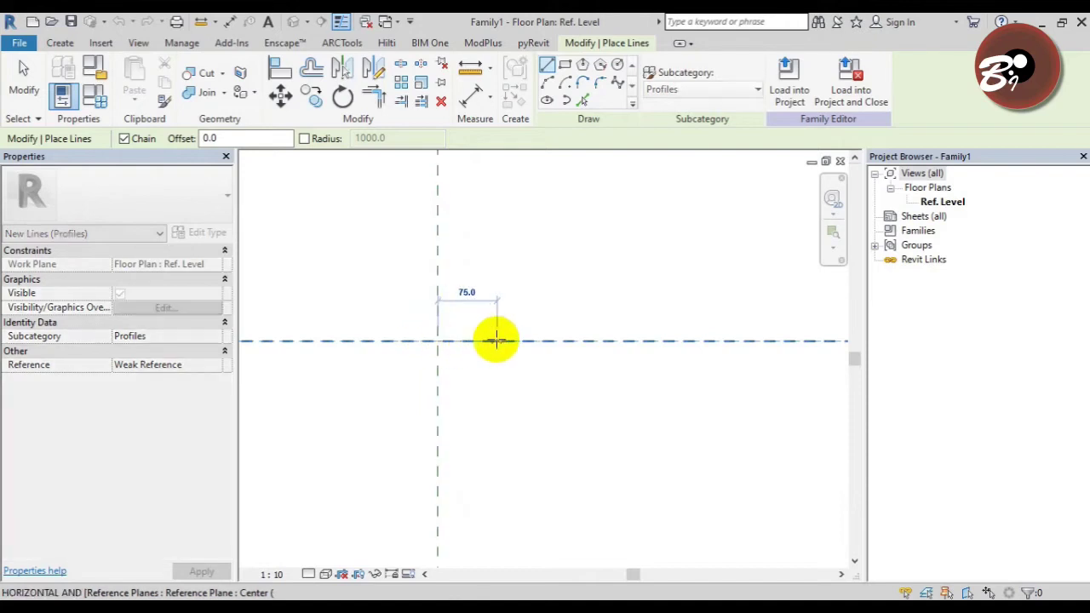
click(492, 341)
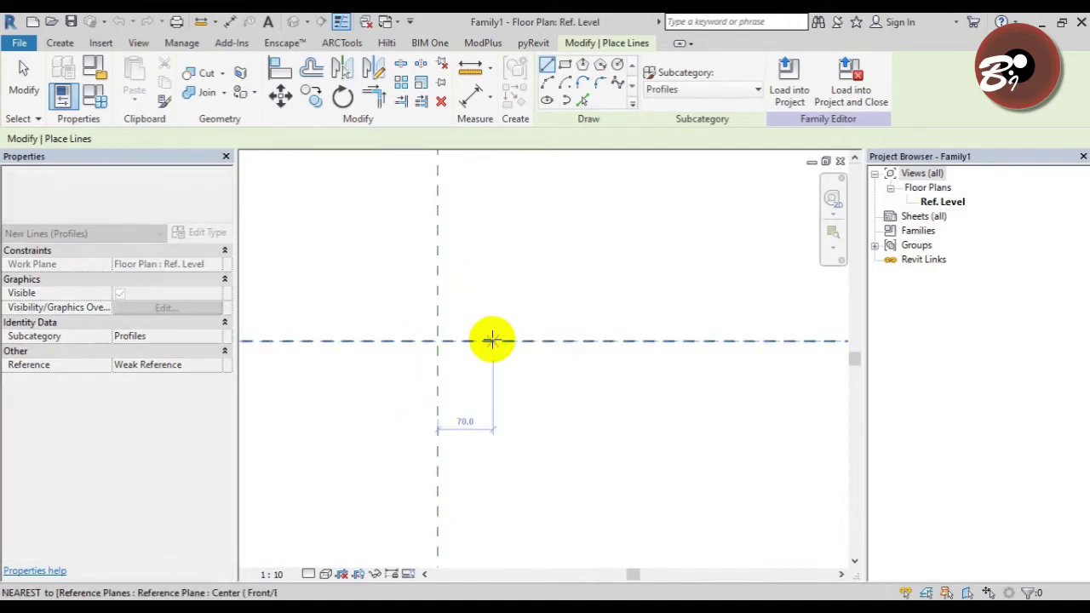
key(Escape)
key(Escape)
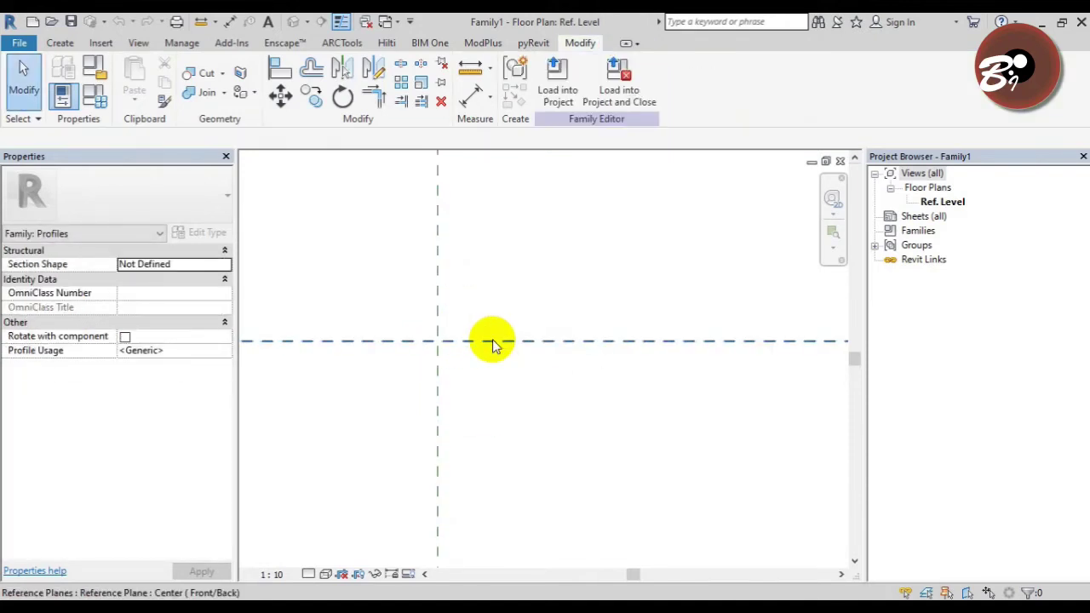
Set the family's length units to fractional inches rounded to the nearest 1/2".
key(u)
key(n)
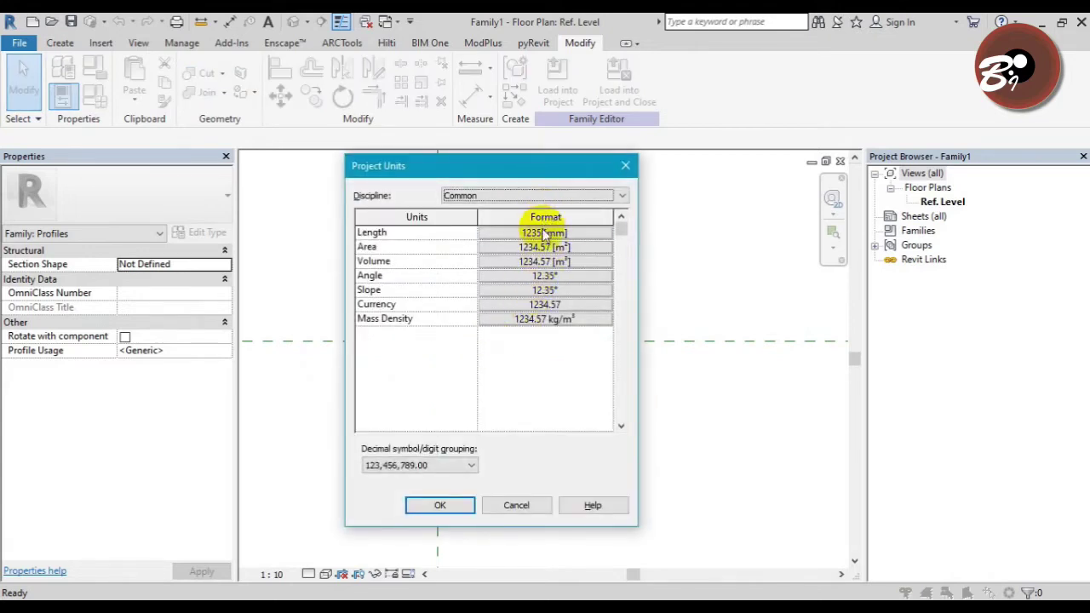
click(544, 232)
click(764, 205)
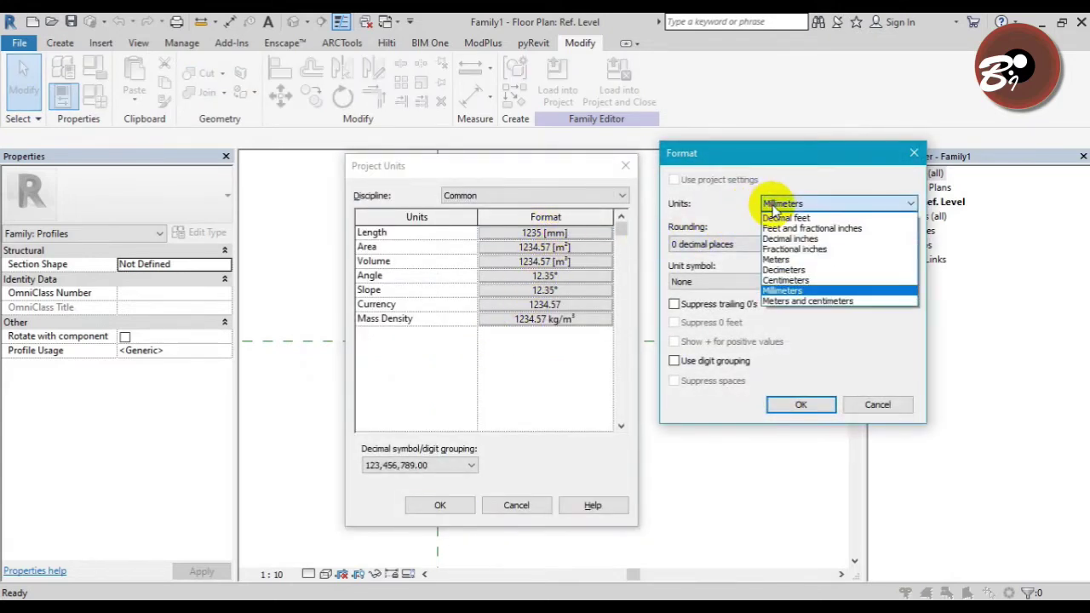
click(794, 249)
click(800, 403)
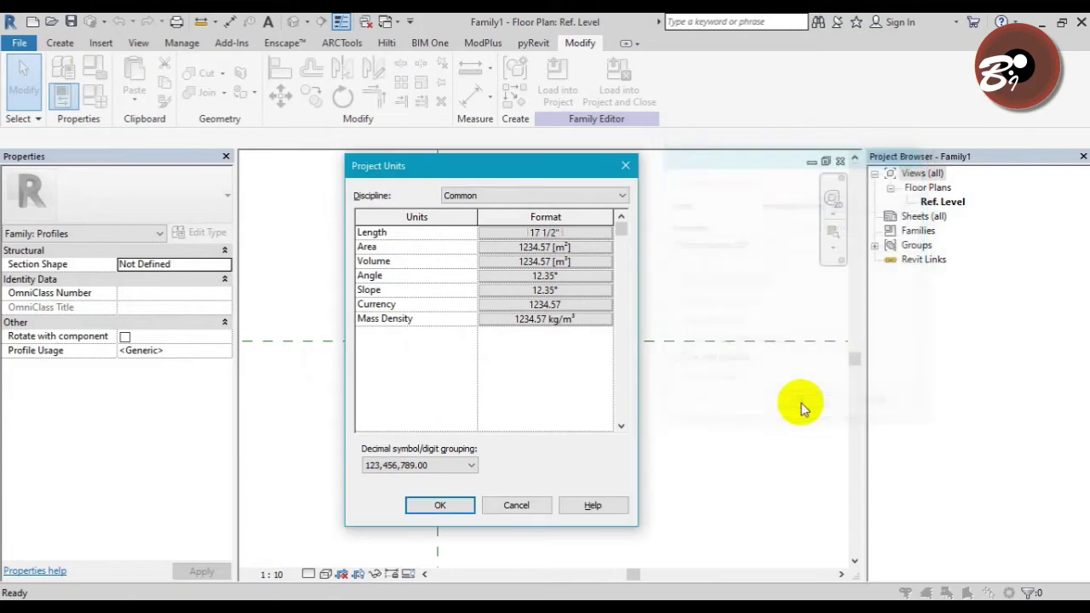
click(445, 504)
middle_drag(513, 491, 523, 477)
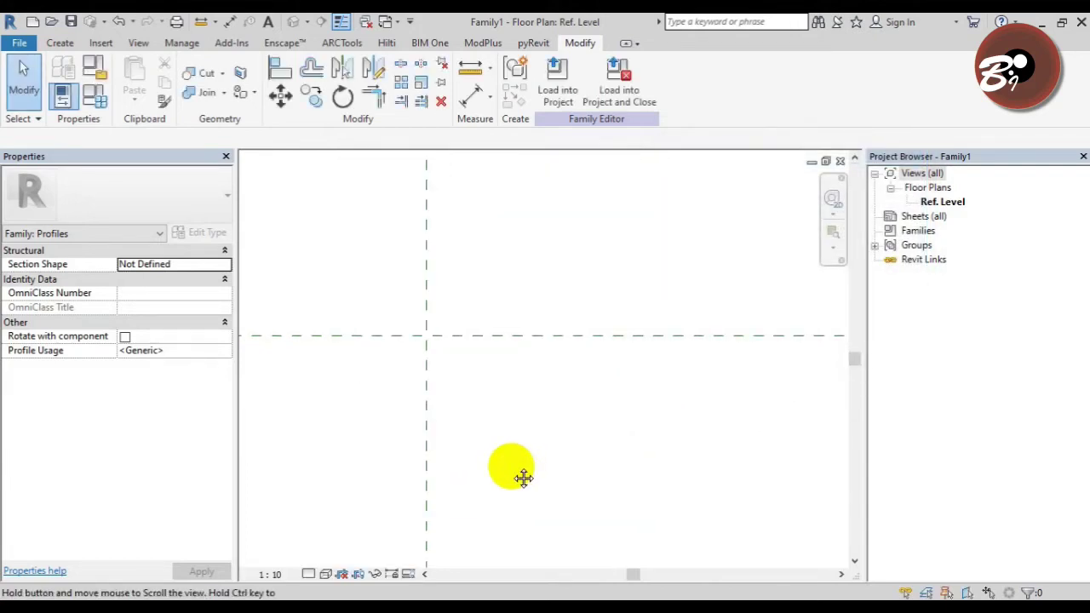
Draw a 4 1/2" vertical line down from the reference-plane intersection, joined to an 18" horizontal line.
middle_drag(443, 405, 440, 398)
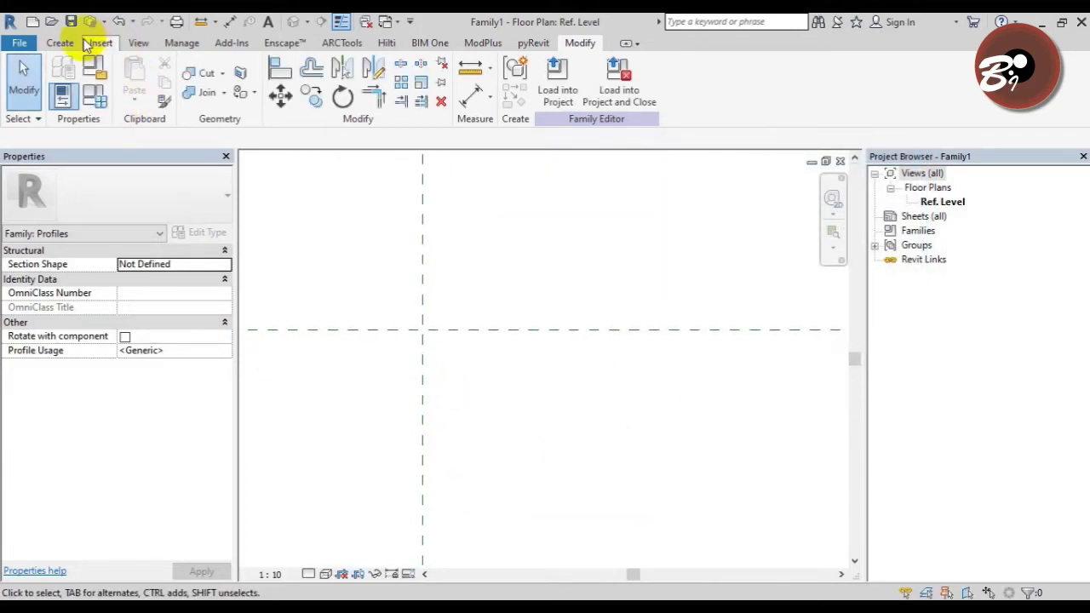
click(58, 42)
click(127, 68)
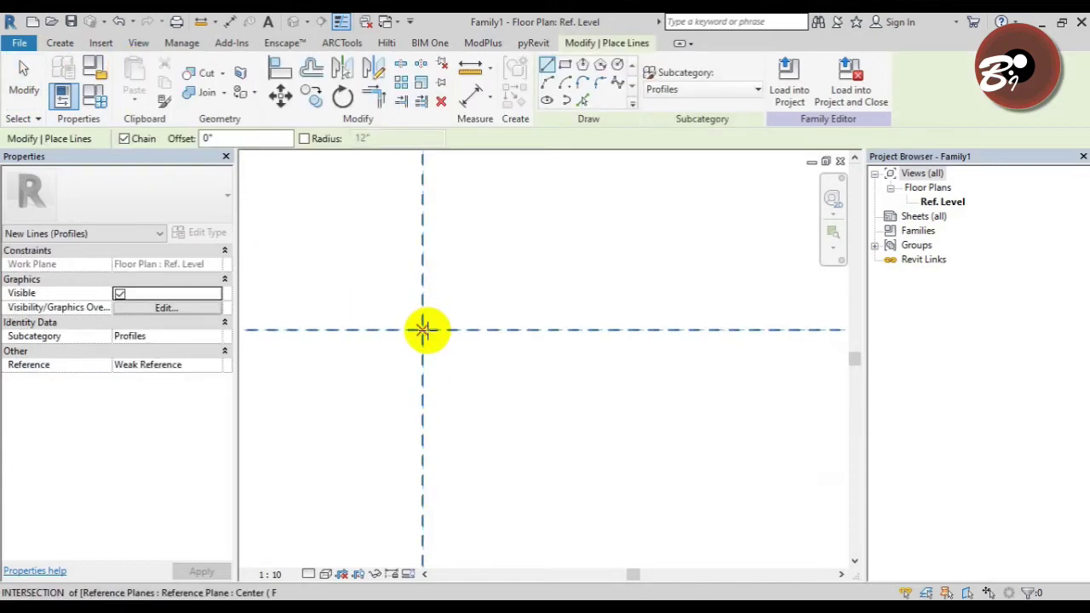
click(423, 329)
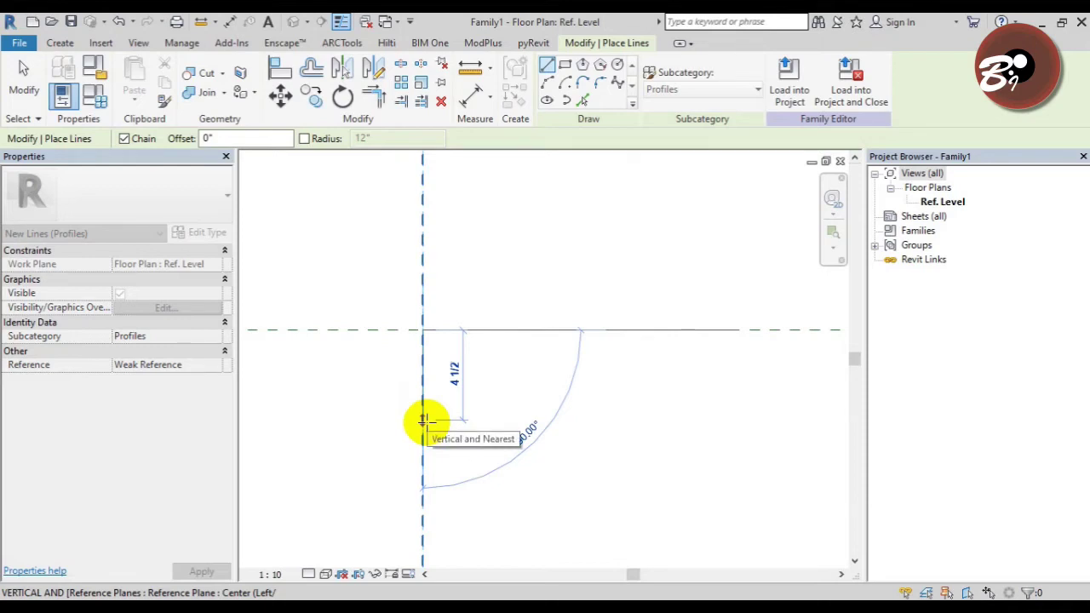
click(423, 421)
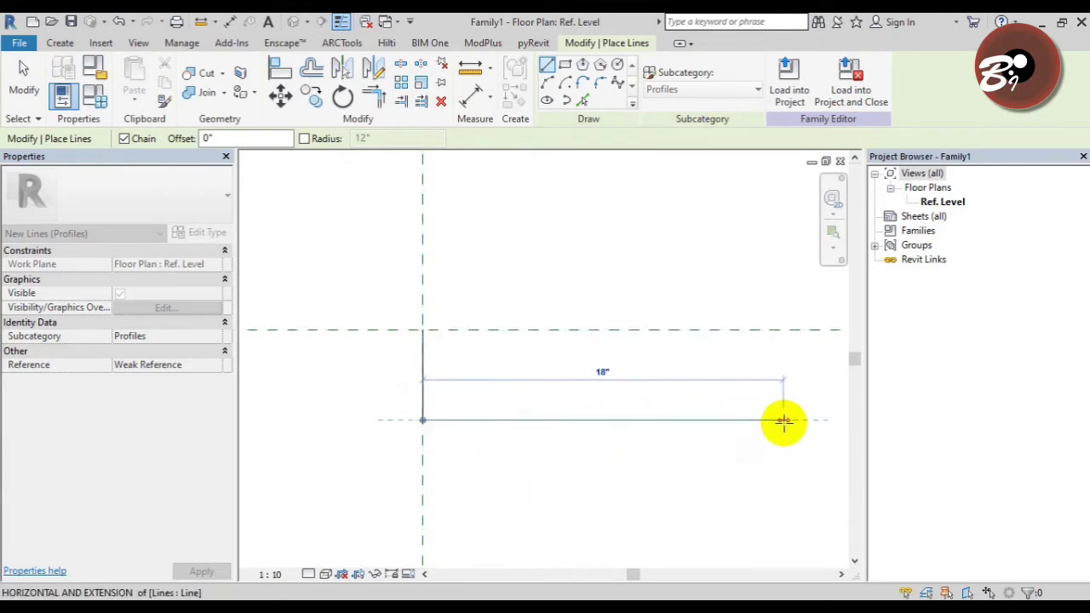
click(784, 421)
key(Escape)
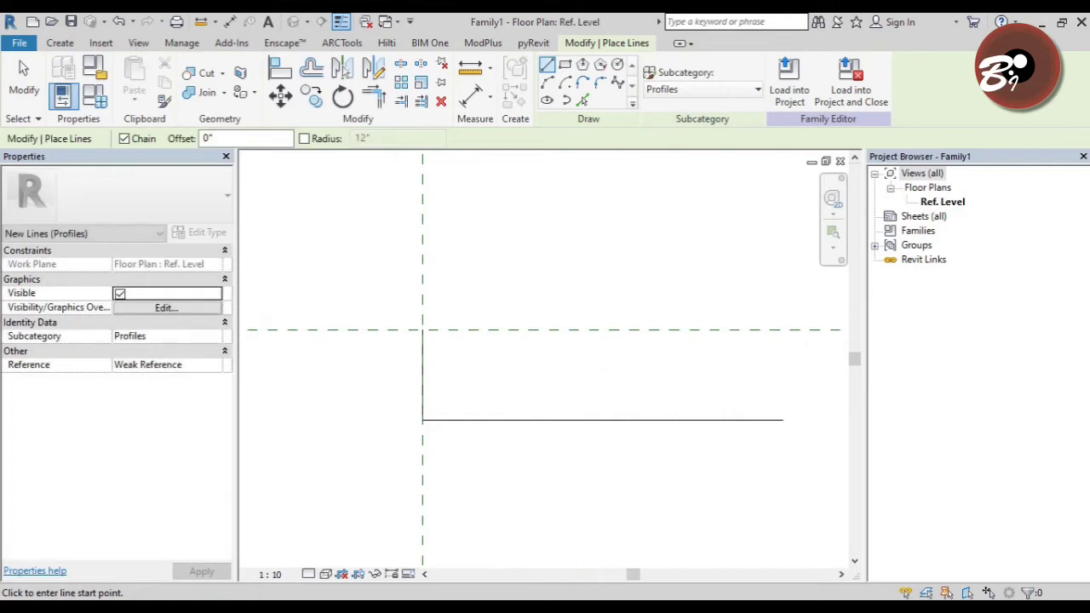
right_click(671, 394)
click(716, 162)
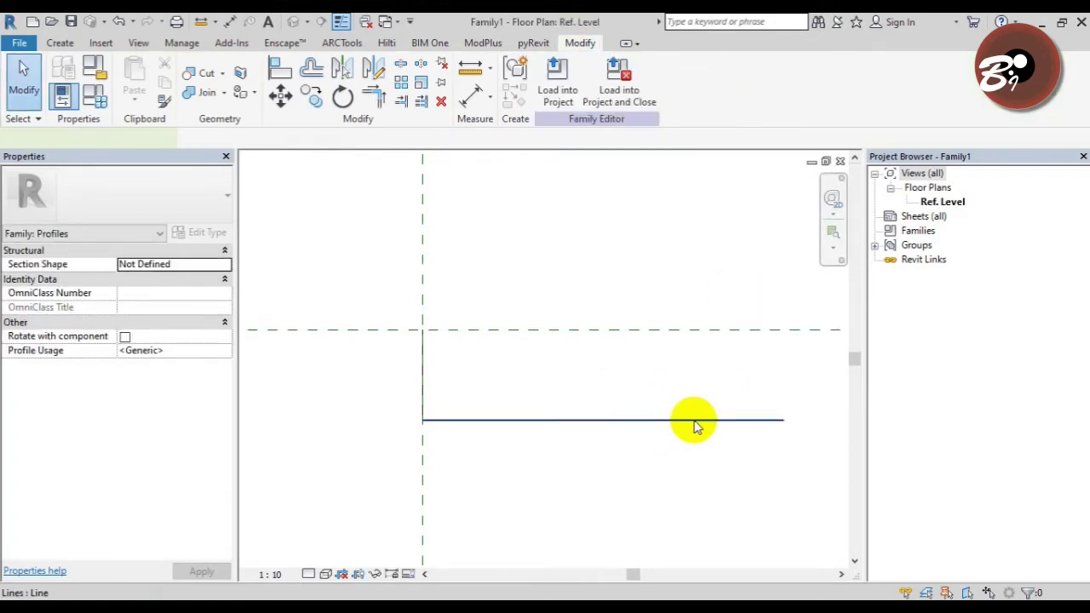
Shorten the bottom line to 7" and move it to a 1 1/2" offset.
click(694, 420)
click(603, 368)
text(7")
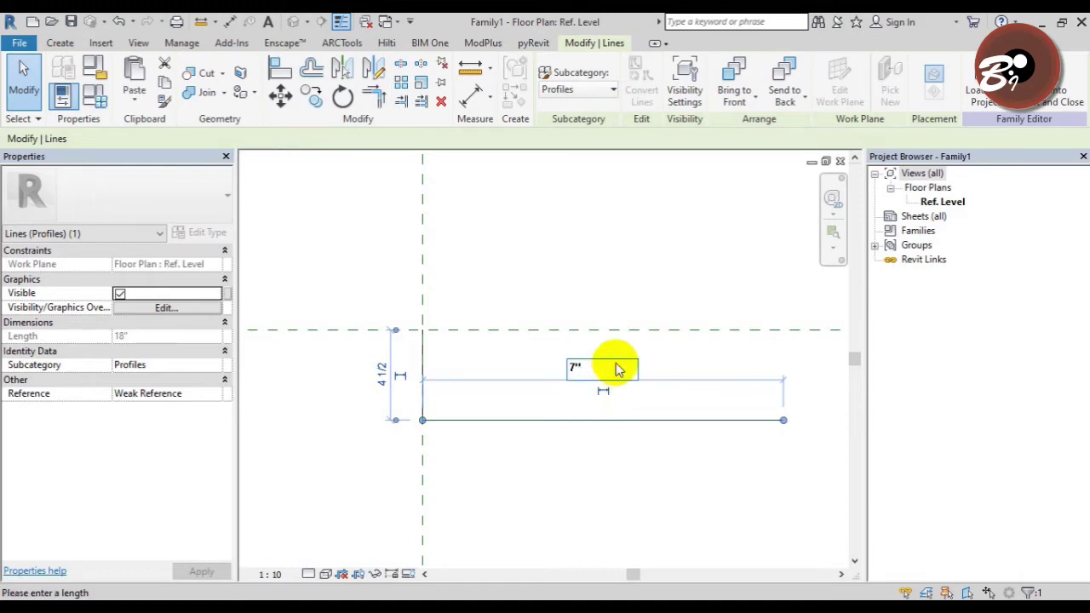
key(Return)
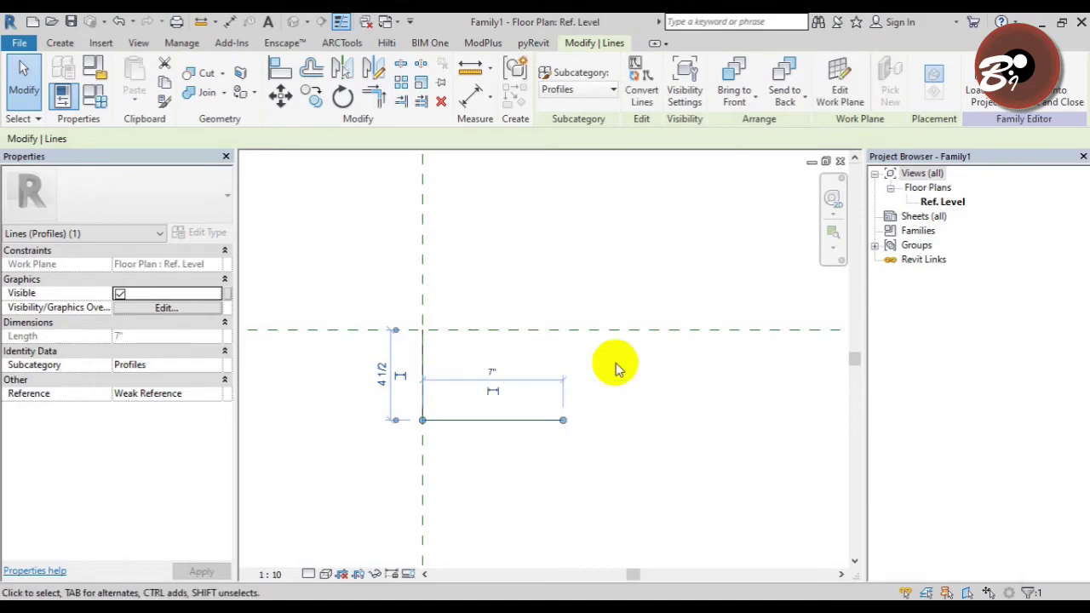
key(Escape)
scroll(510, 407, up, 1)
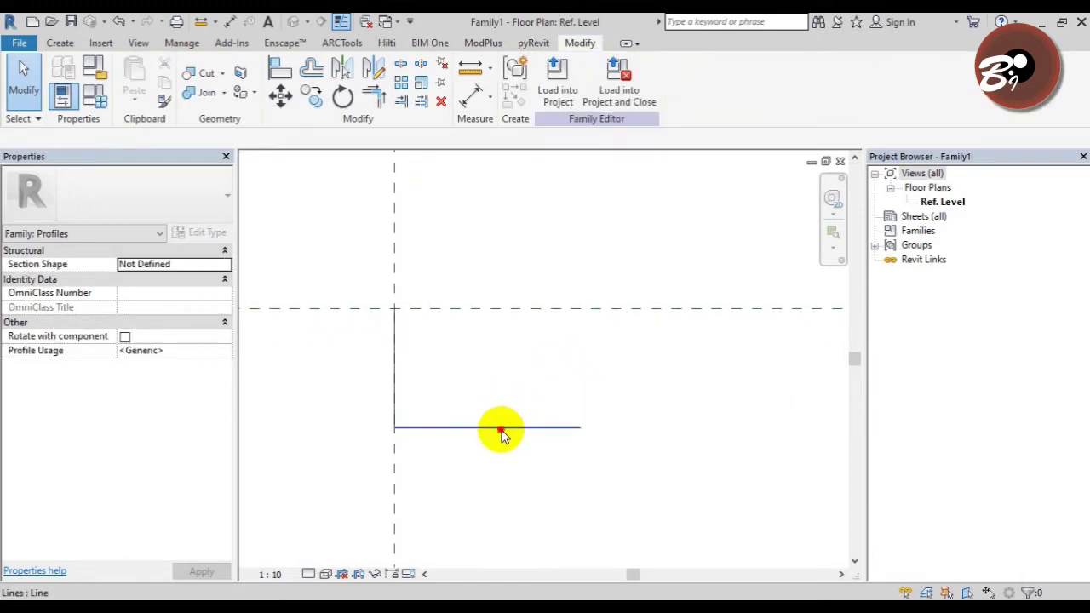
click(503, 432)
click(355, 364)
text(1.5)
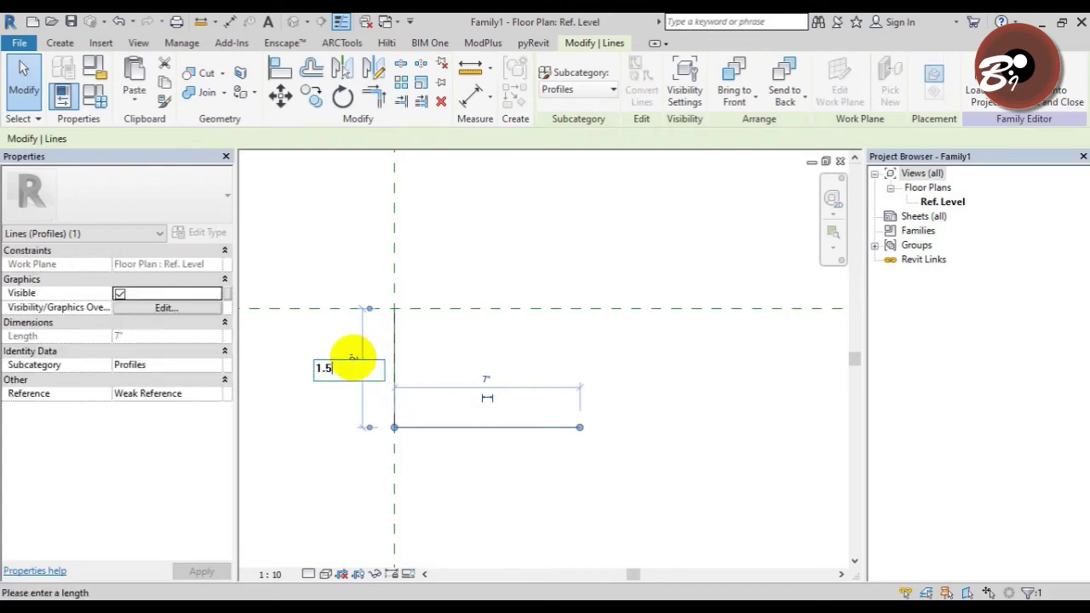
key(Return)
key(Escape)
Close the rectangle with a right vertical line and a top edge along the reference plane.
scroll(432, 462, up, 1)
scroll(429, 483, up, 1)
scroll(428, 484, down, 1)
click(462, 439)
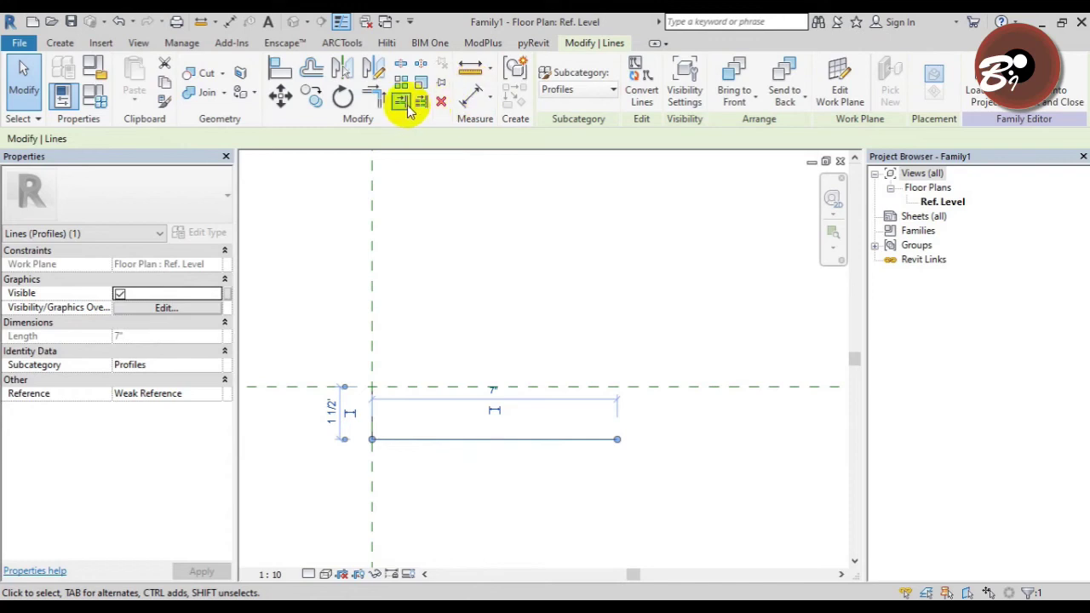
click(19, 70)
click(60, 43)
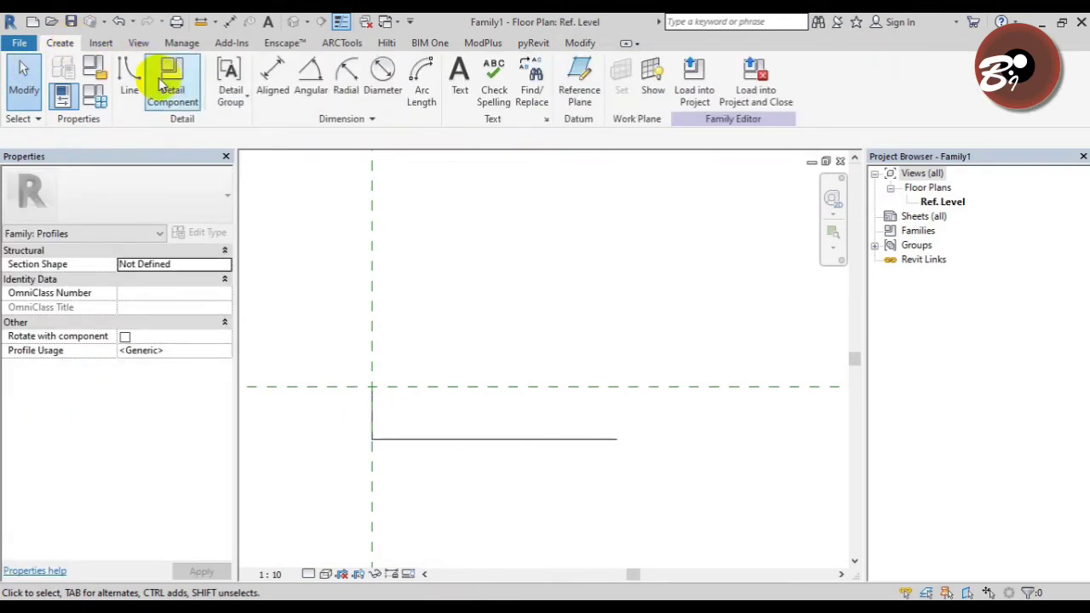
click(134, 86)
click(617, 440)
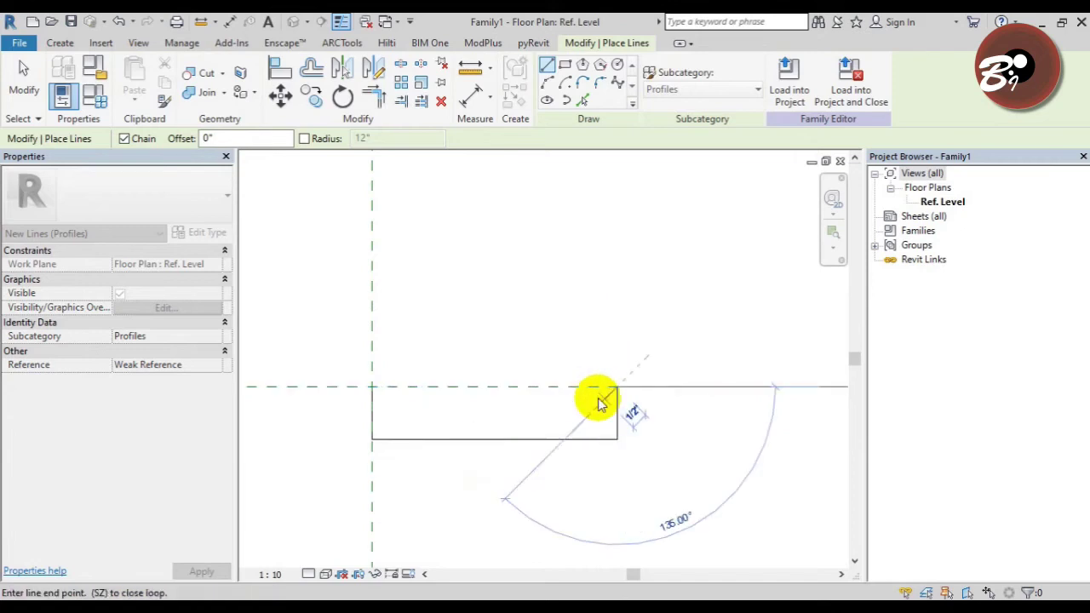
click(617, 388)
scroll(616, 388, up, 2)
click(630, 380)
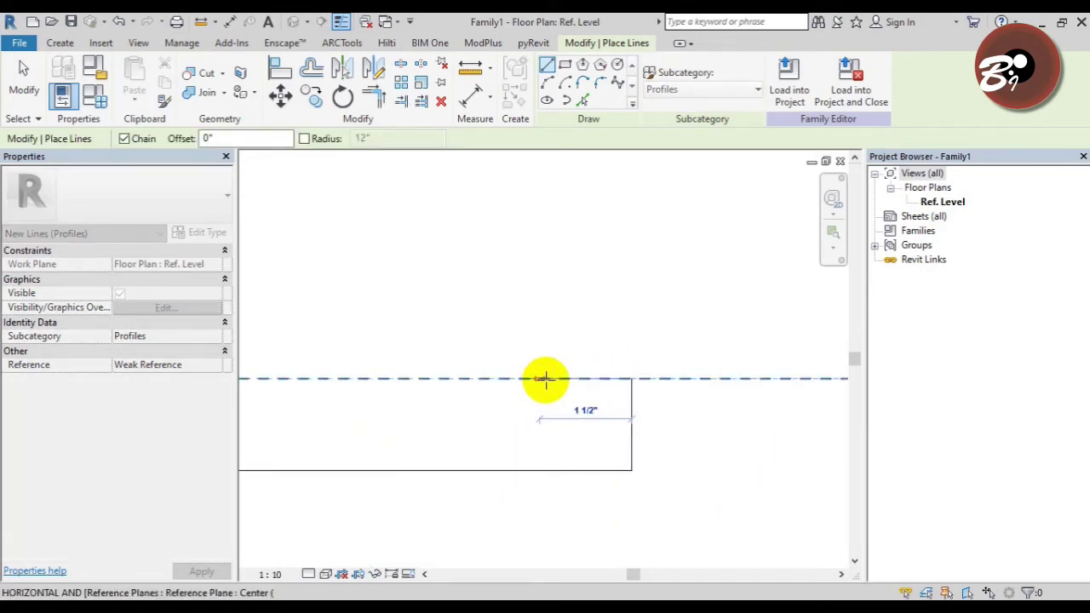
click(564, 378)
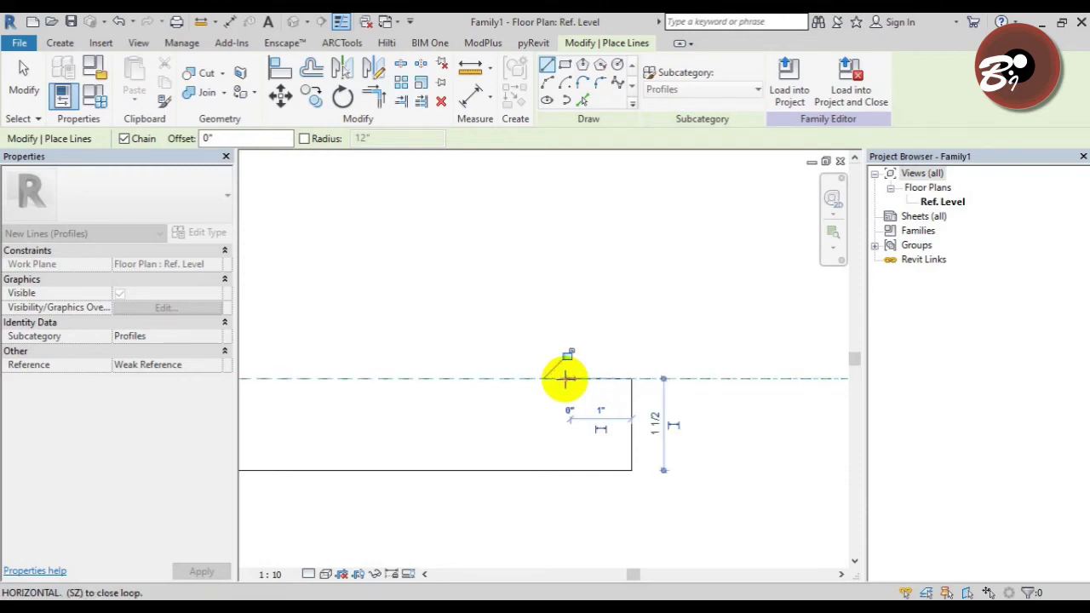
key(Escape)
Add a 1" top flange segment and a slanted line, then delete the inner vertical line.
middle_drag(522, 438, 677, 422)
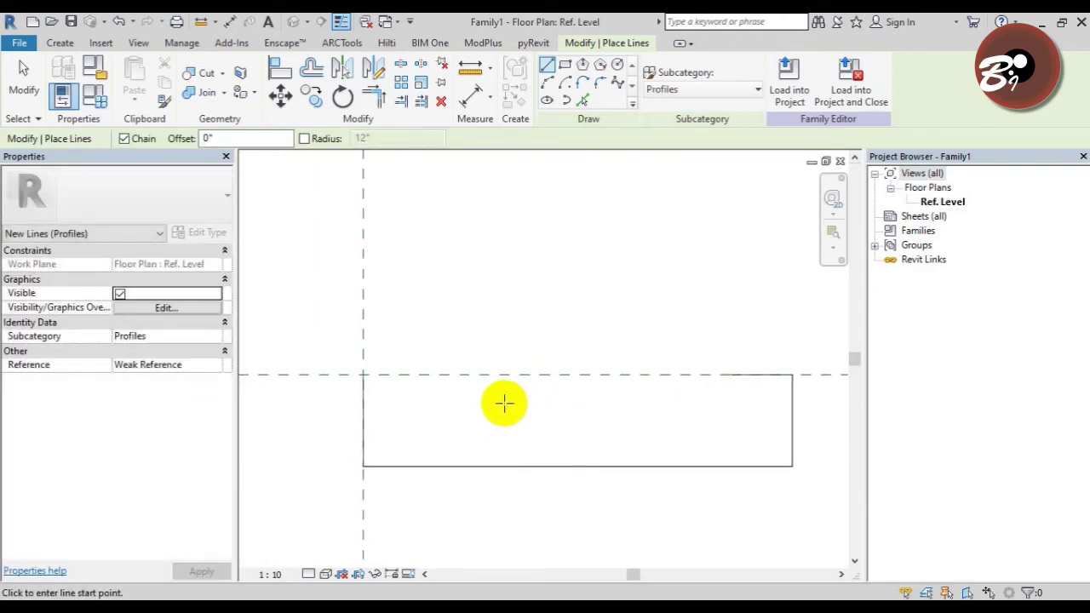
click(363, 375)
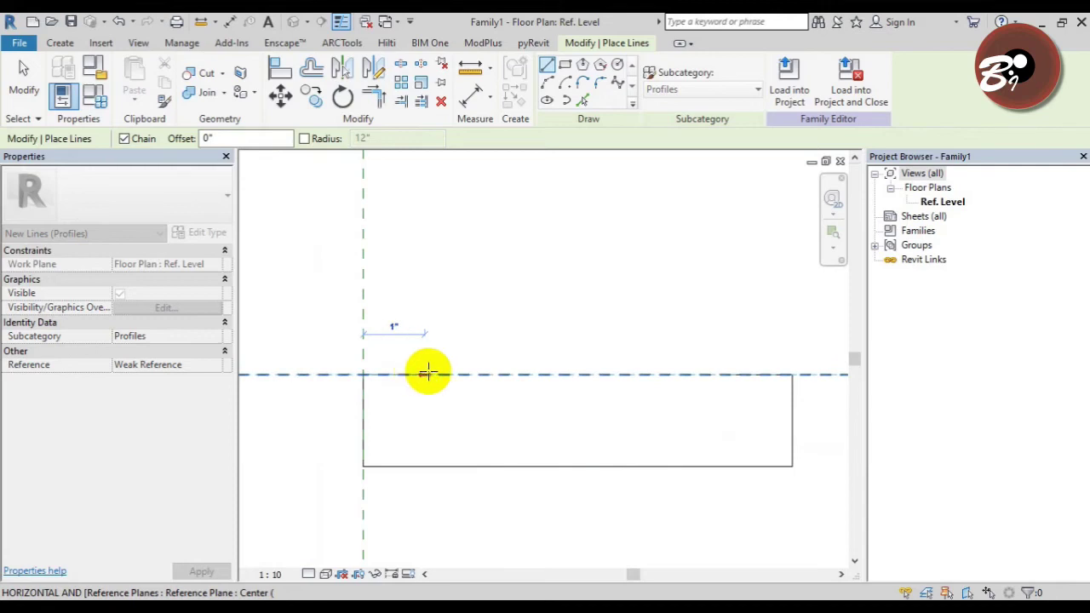
click(425, 374)
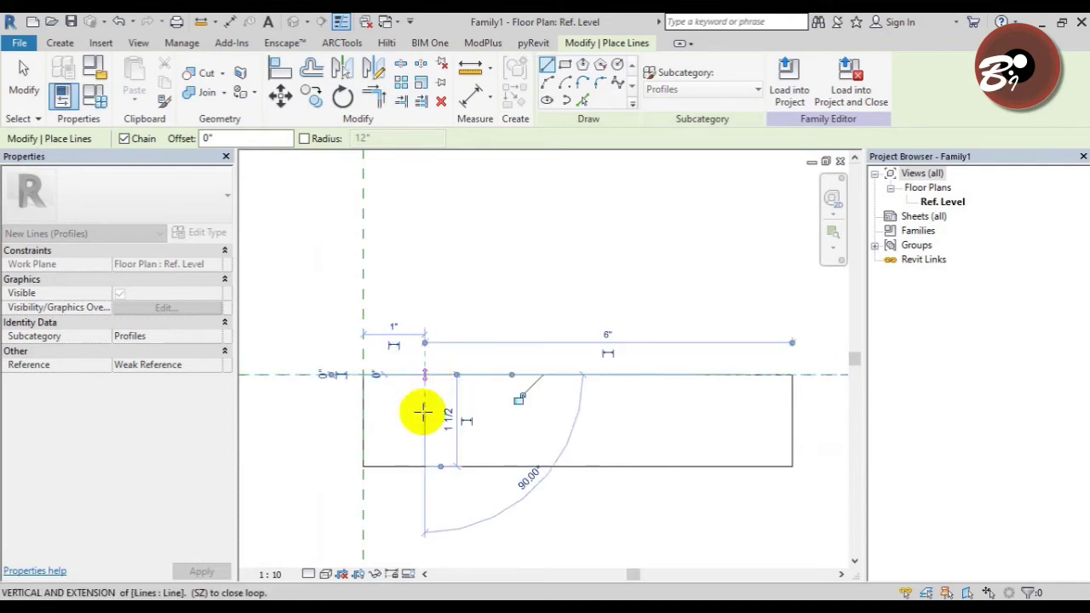
click(430, 467)
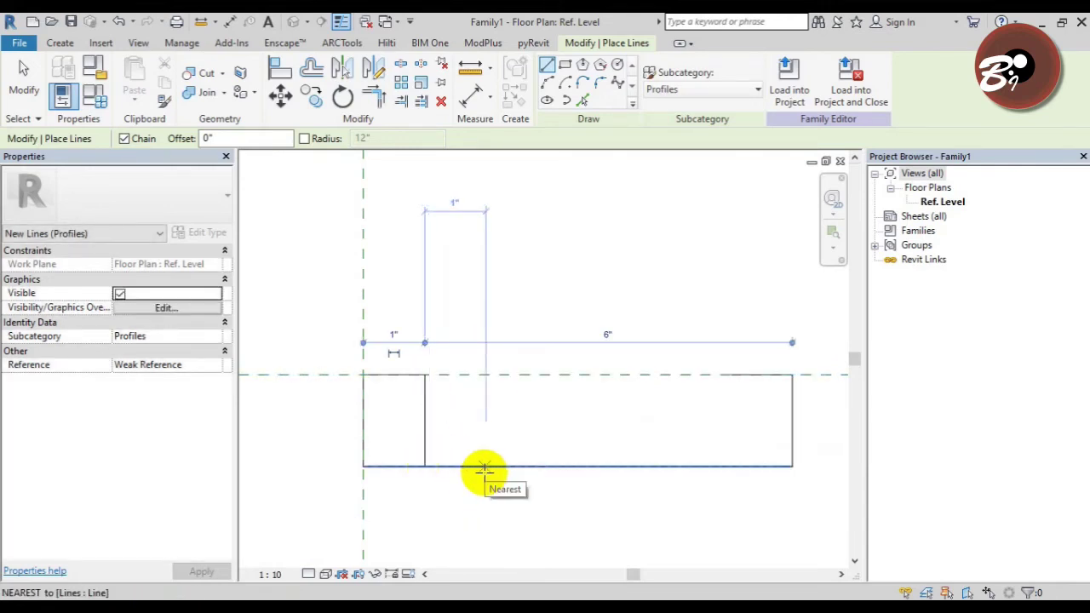
click(485, 466)
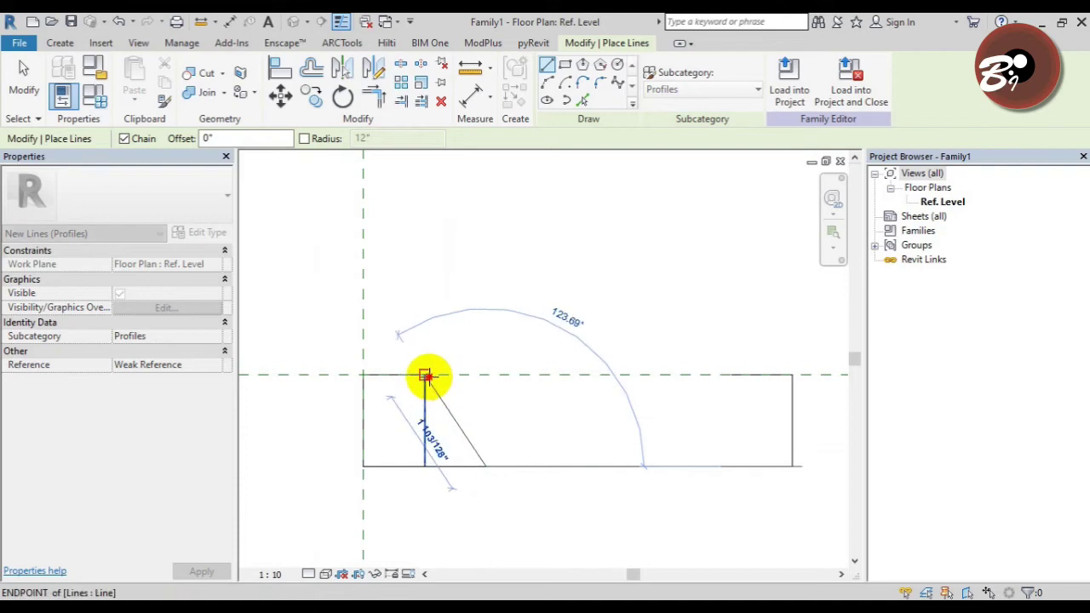
click(425, 374)
key(Escape)
key(Escape)
key(Delete)
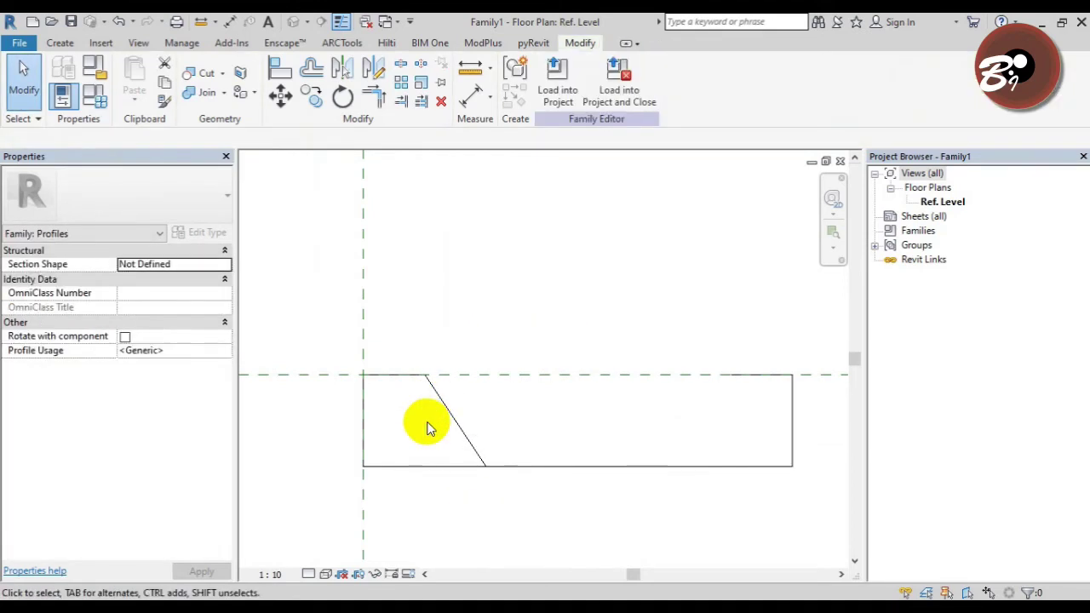
Mirror the slanted line about an axis through the bottom edge's midpoint.
drag(402, 321, 549, 545)
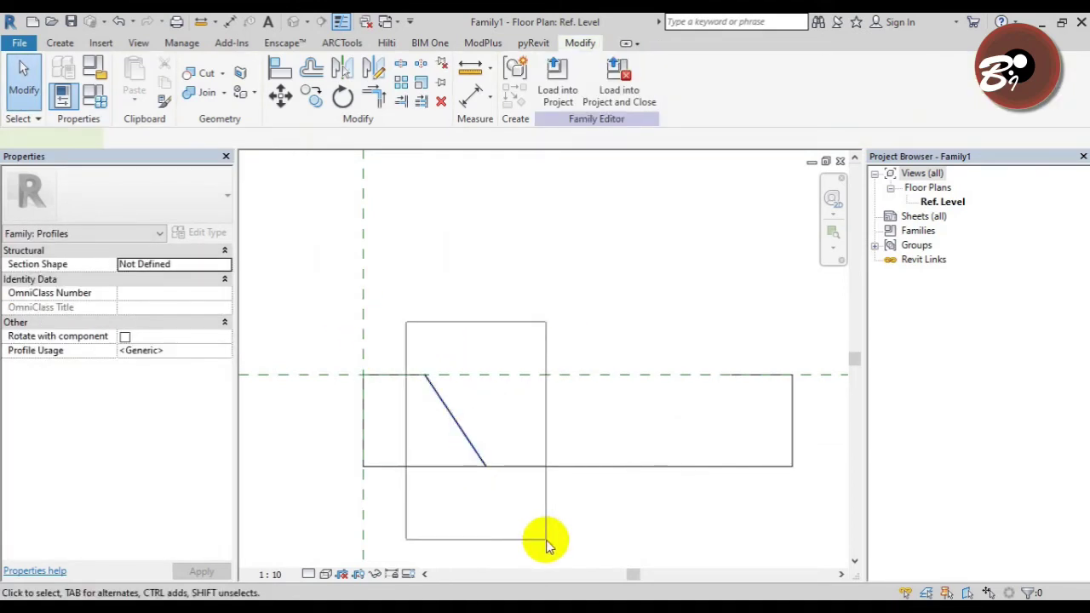
click(373, 68)
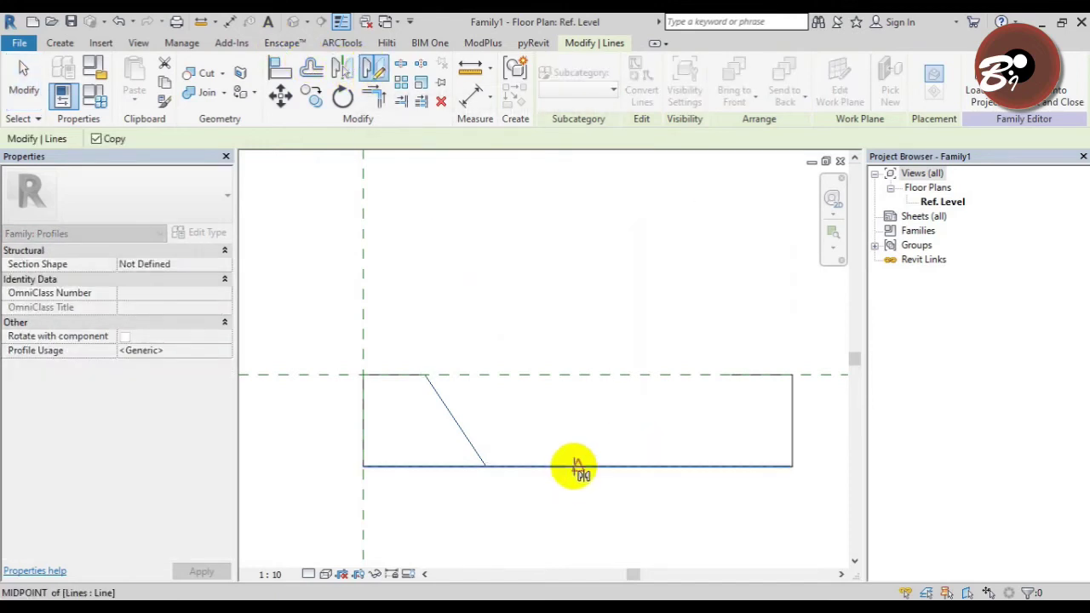
click(576, 465)
click(577, 342)
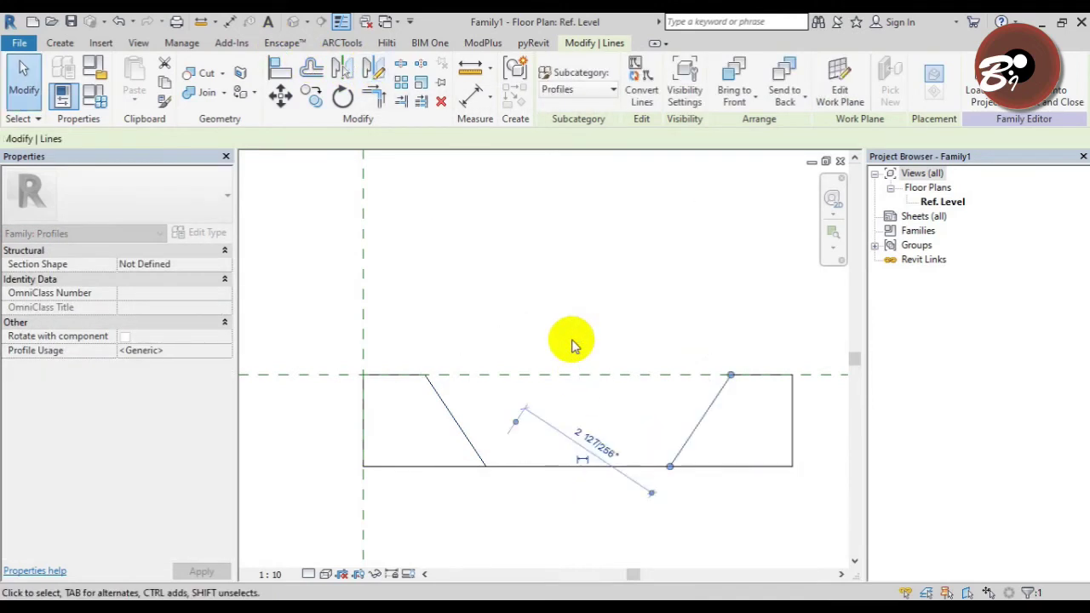
key(Escape)
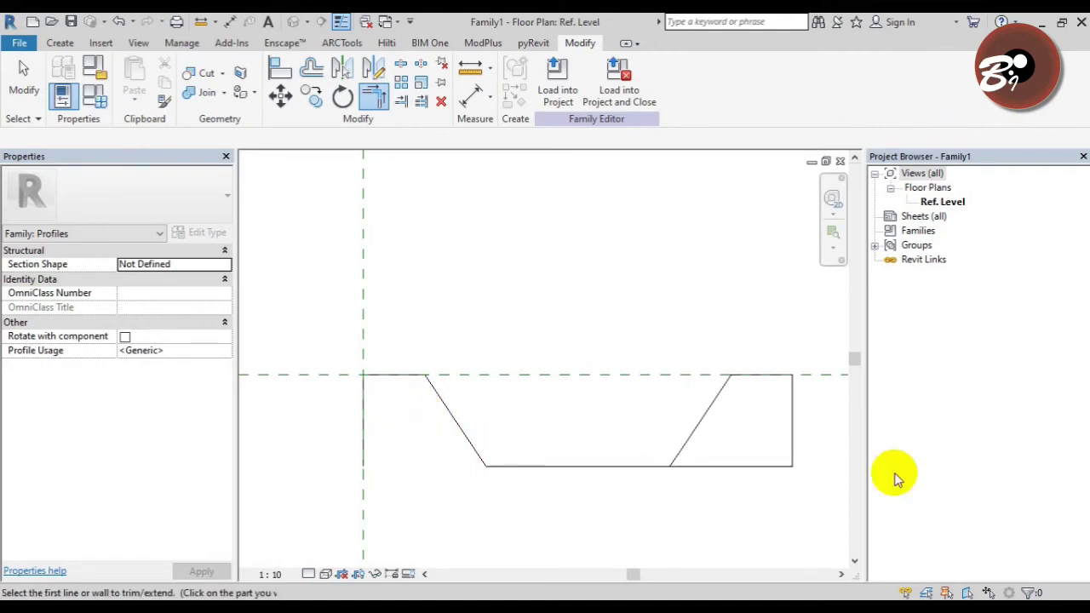
Trim the right slanted line to a corner, delete the leftover end and bottom lines, and begin Save As.
click(688, 449)
key(Escape)
click(792, 450)
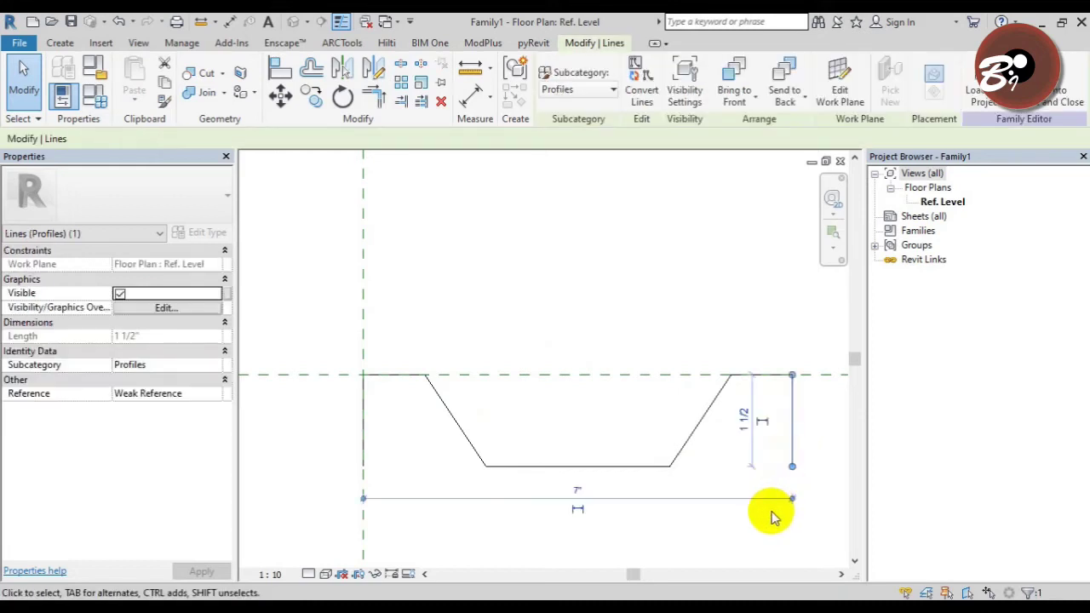
key(Delete)
click(364, 419)
key(Delete)
scroll(411, 452, down, 2)
middle_drag(421, 463, 466, 483)
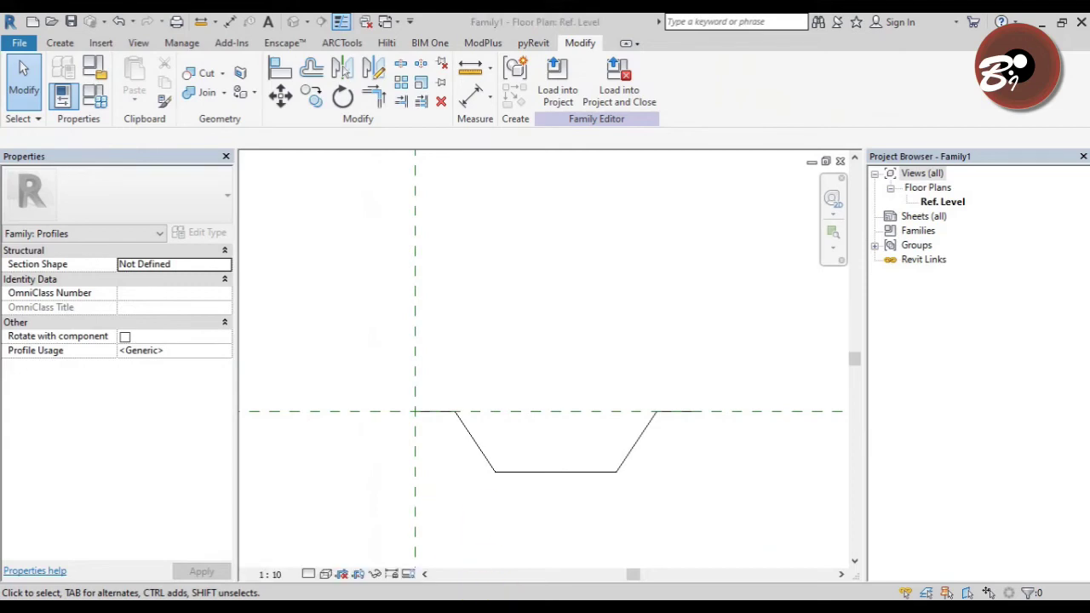
click(71, 21)
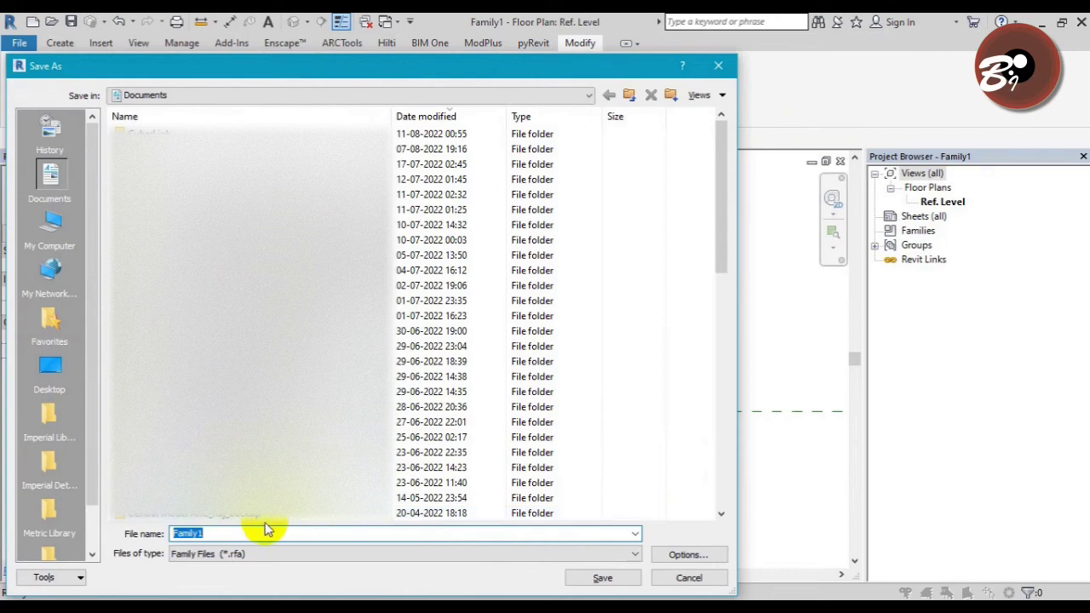
Save the profile family under the name 'Steel deck profile SP4'.
text(S)
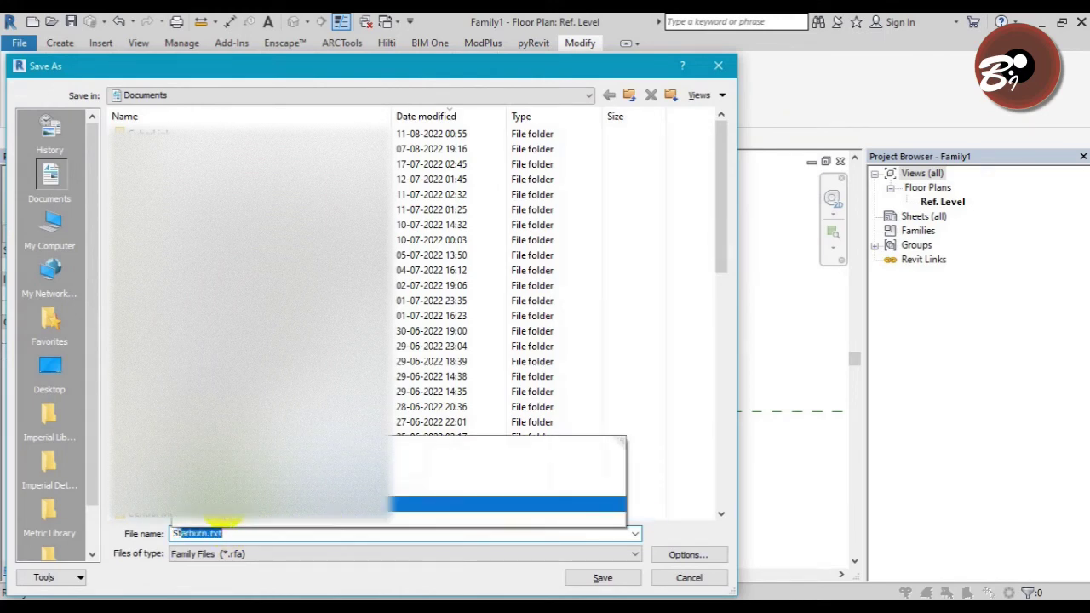
text(teel deck profile SP4)
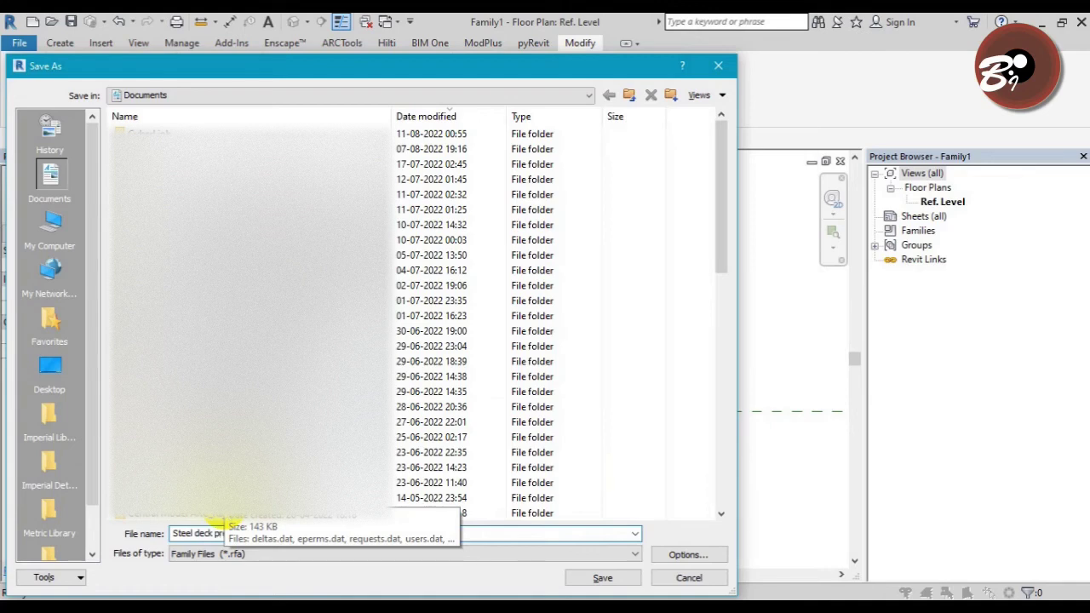
click(623, 586)
click(224, 351)
Set the profile usage to Slab Metal Deck and load the family into Project1.
scroll(175, 424, down, 1)
scroll(170, 417, down, 2)
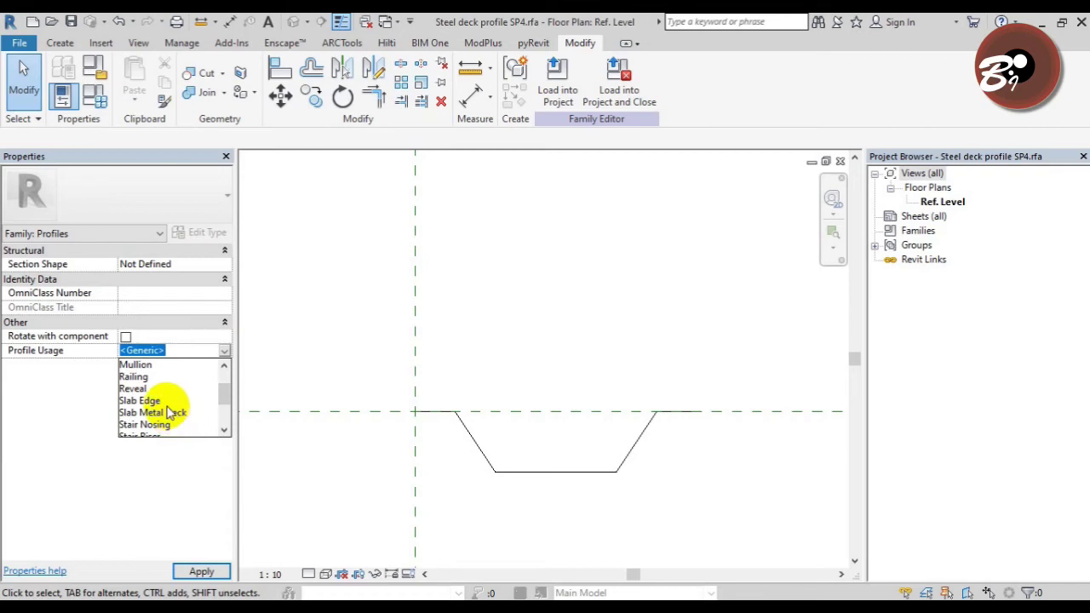
click(158, 413)
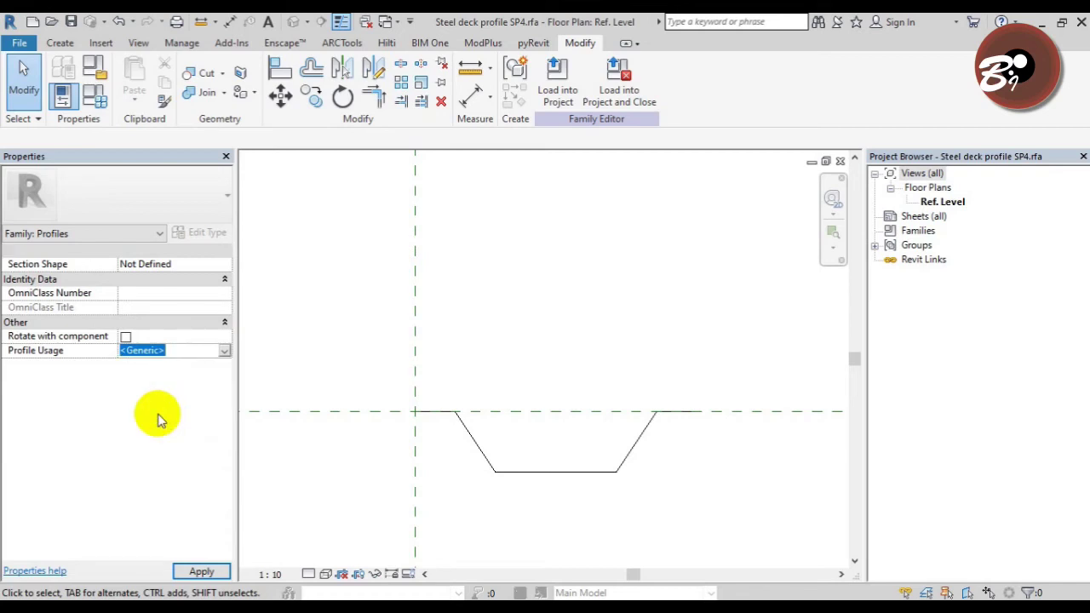
click(559, 95)
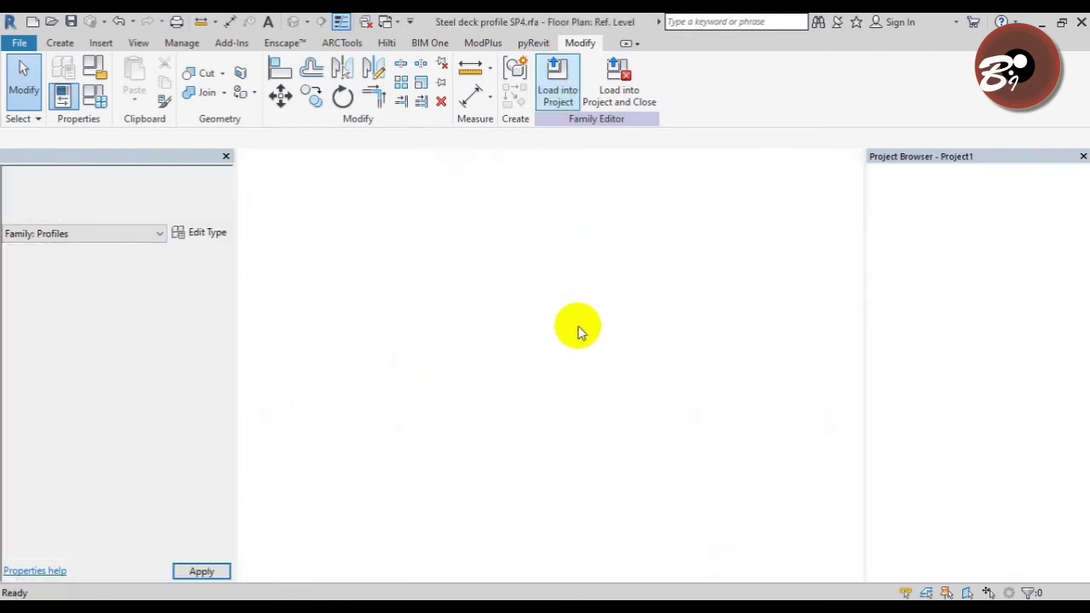
click(542, 390)
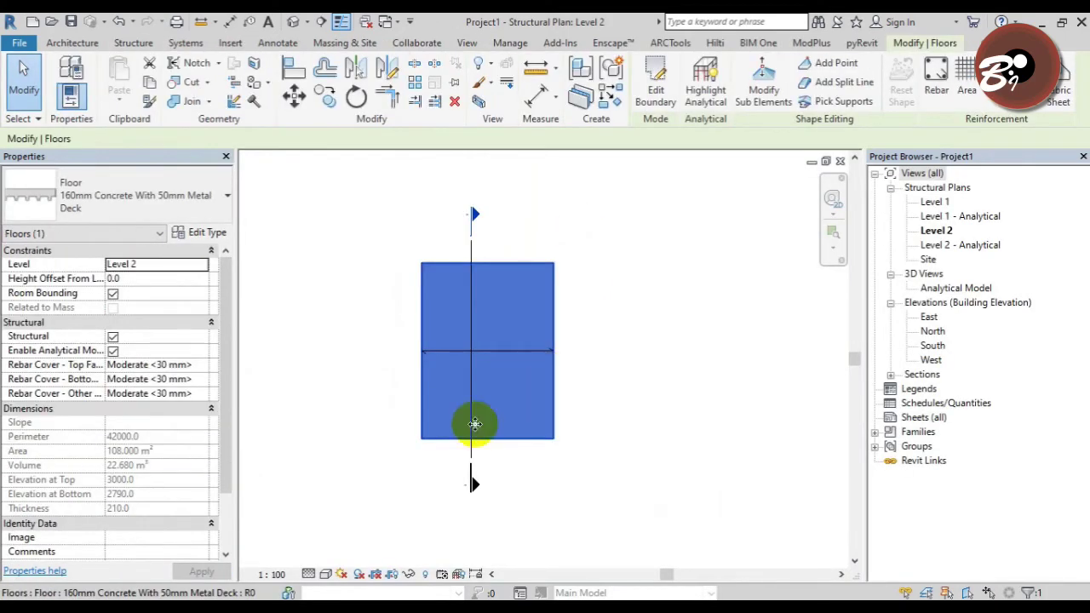
Assign Steel deck profile SP4 to the floor type's Structural Deck layer.
click(207, 231)
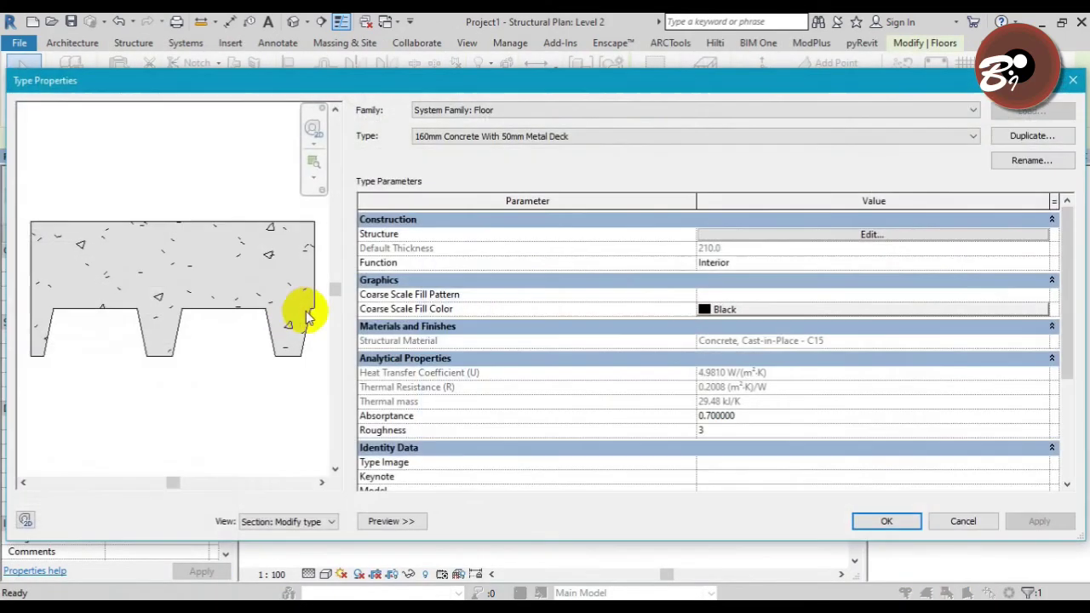
click(710, 239)
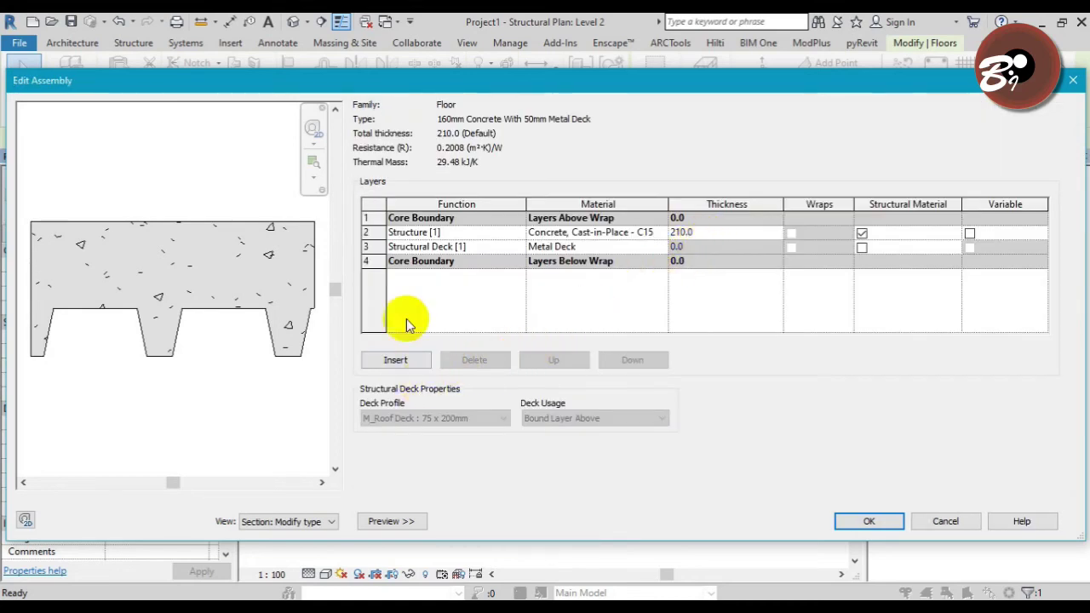
click(368, 248)
click(458, 418)
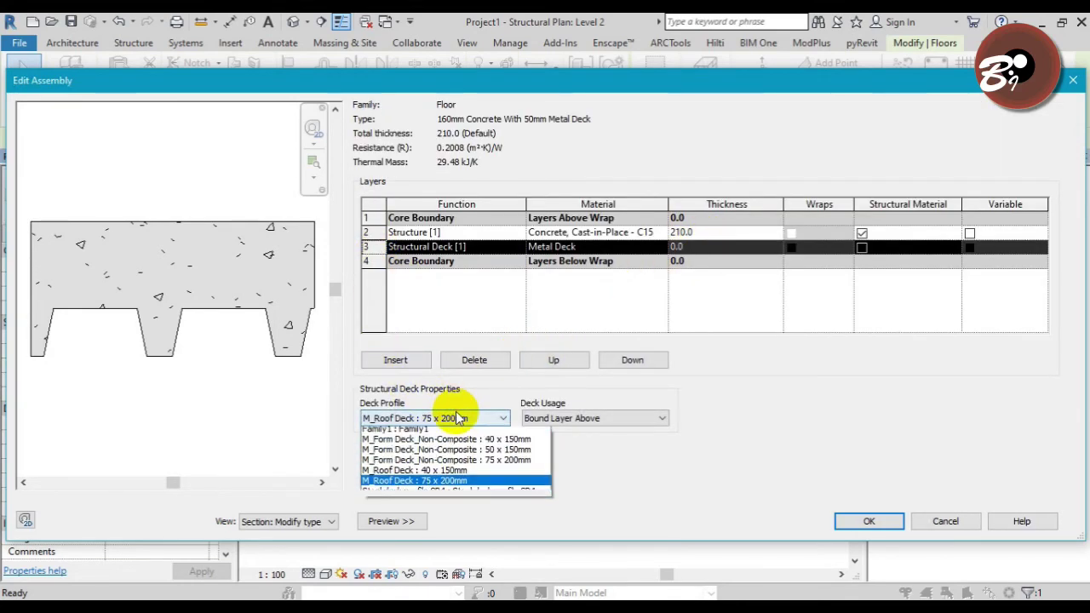
click(465, 495)
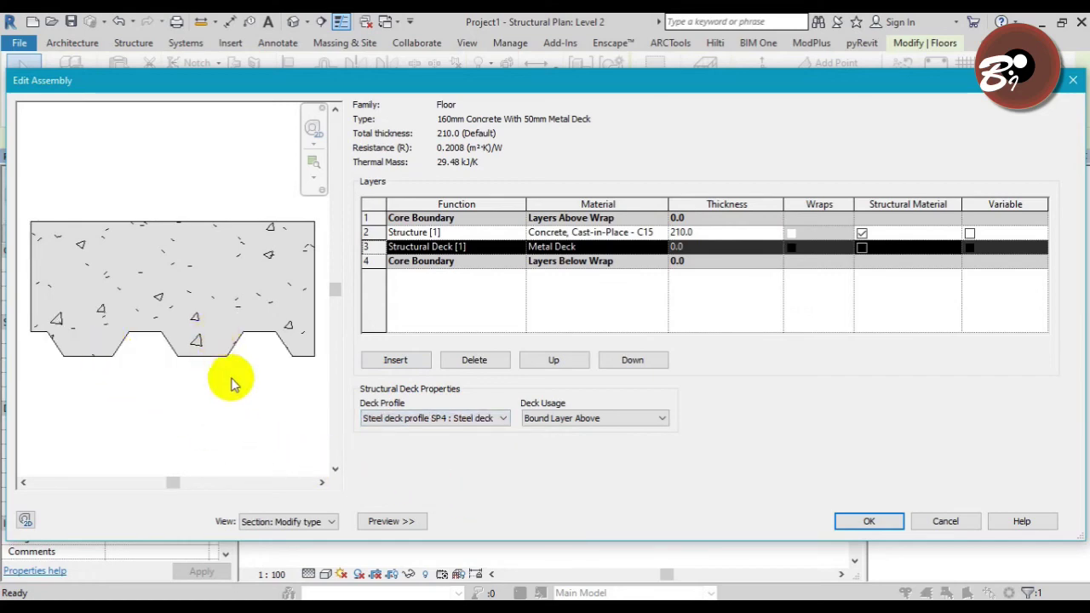
click(860, 521)
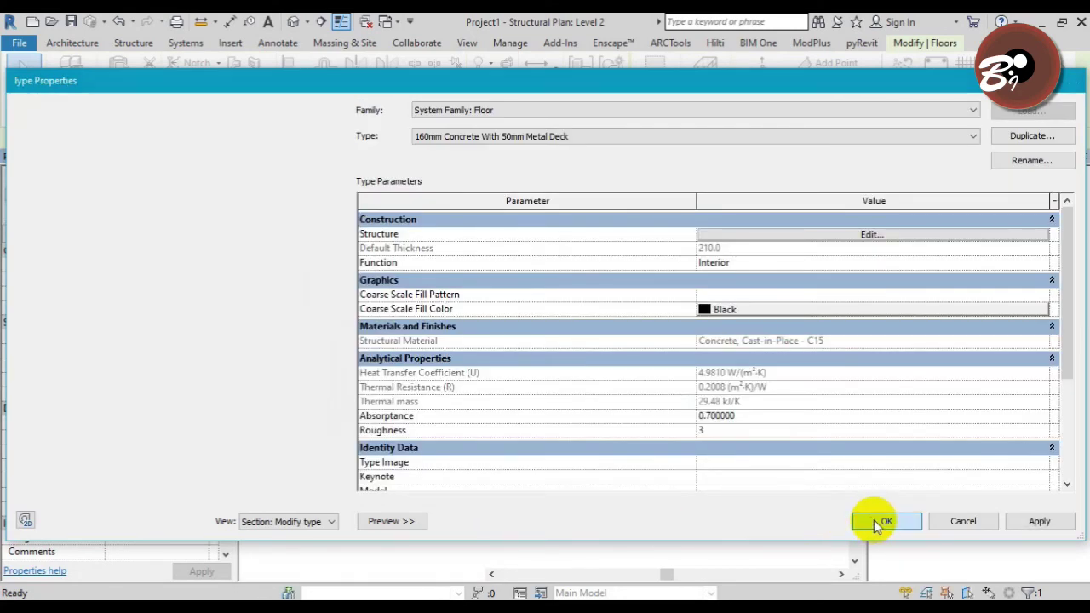
click(873, 519)
click(471, 245)
right_click(469, 245)
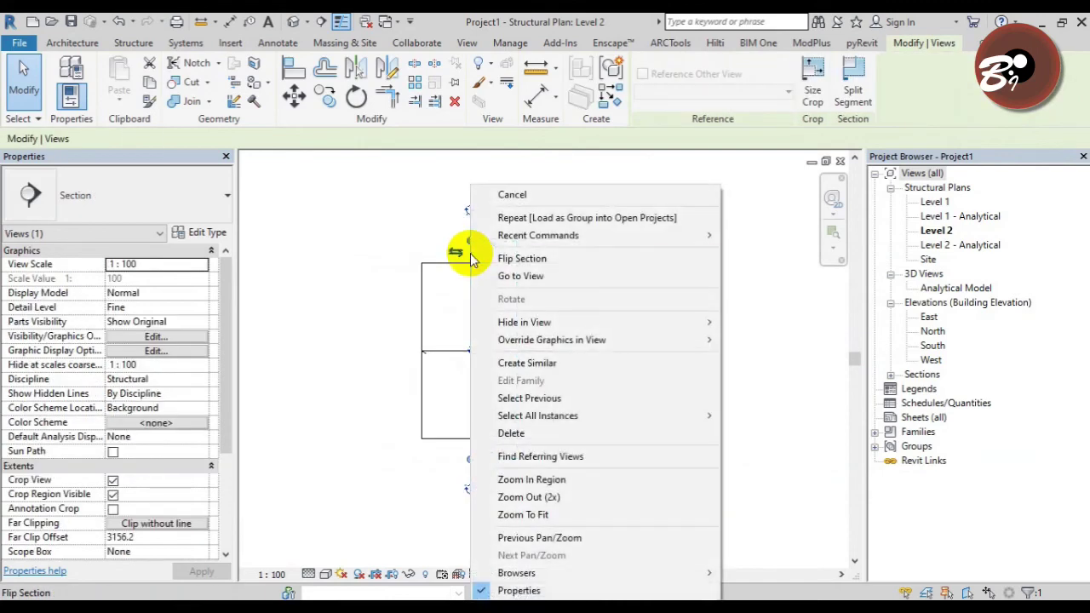
Go to Section 1 to inspect the floor's new trapezoidal deck ribs.
click(501, 275)
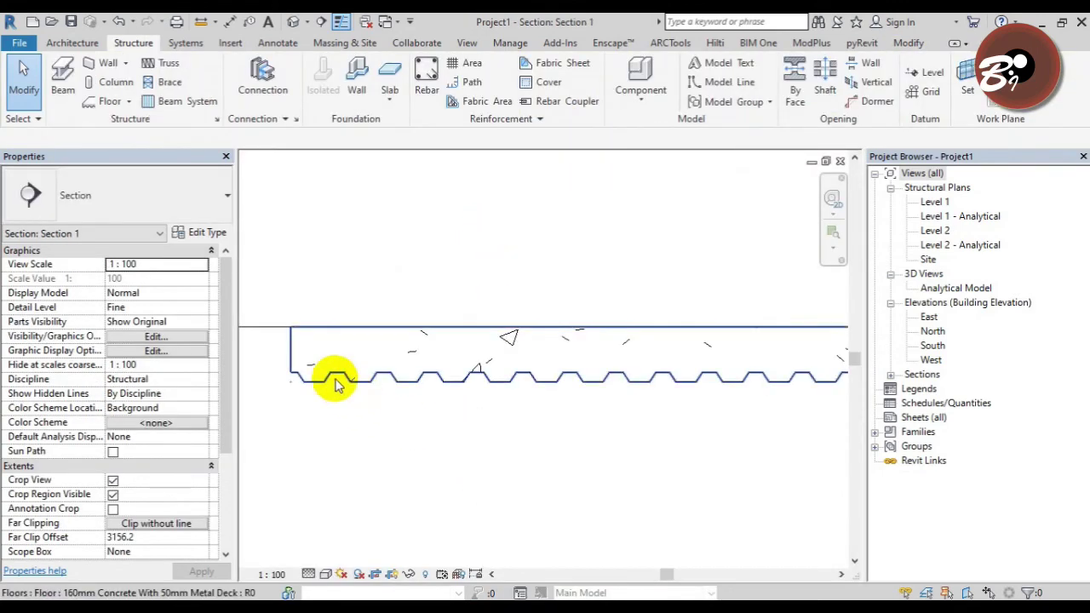
scroll(596, 384, down, 3)
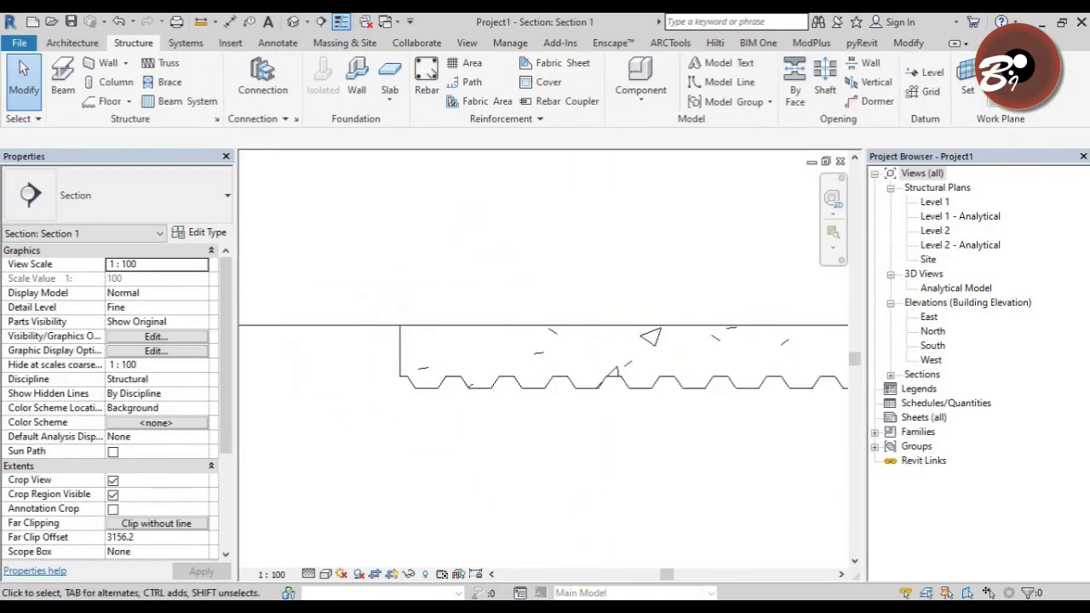
scroll(588, 453, down, 2)
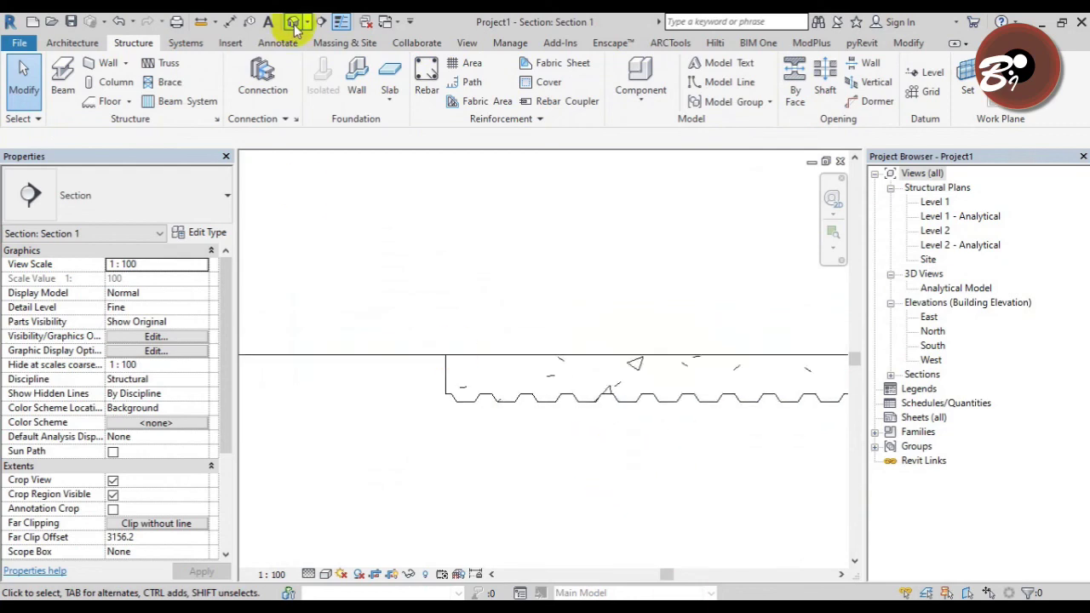
Open the default 3D view and orbit the slab to a flatter angle.
click(294, 24)
shift+middle_drag(395, 503, 418, 409)
click(132, 480)
scroll(134, 491, down, 4)
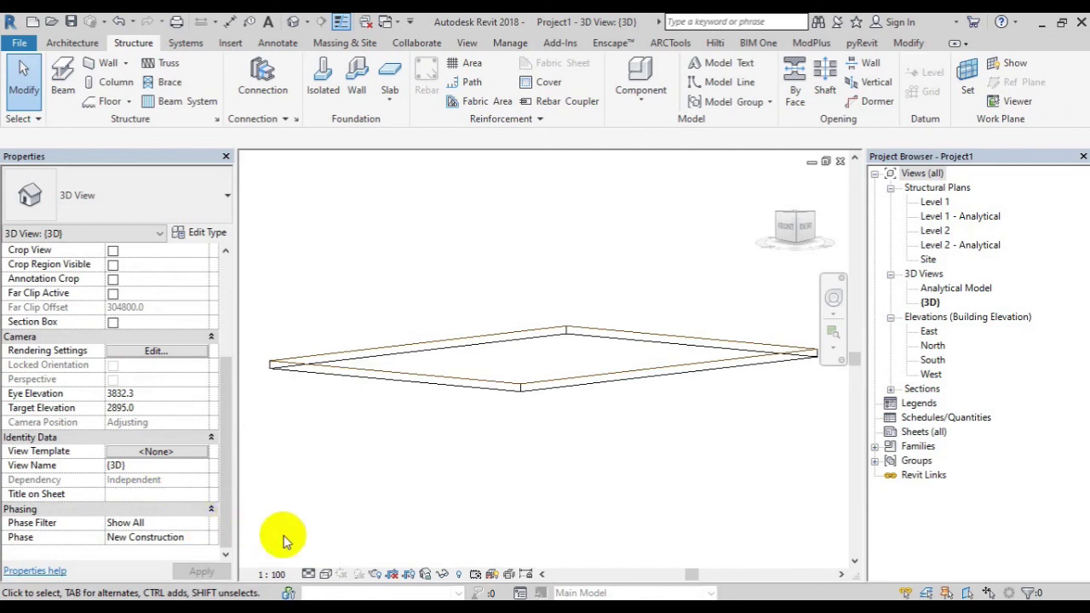
Switch the 3D view to Fine detail level and orbit the slab to a new isometric angle.
click(308, 574)
click(314, 560)
mouse_move(389, 408)
shift+middle_down()
mouse_move(563, 493)
mouse_move(518, 485)
shift+middle_up()
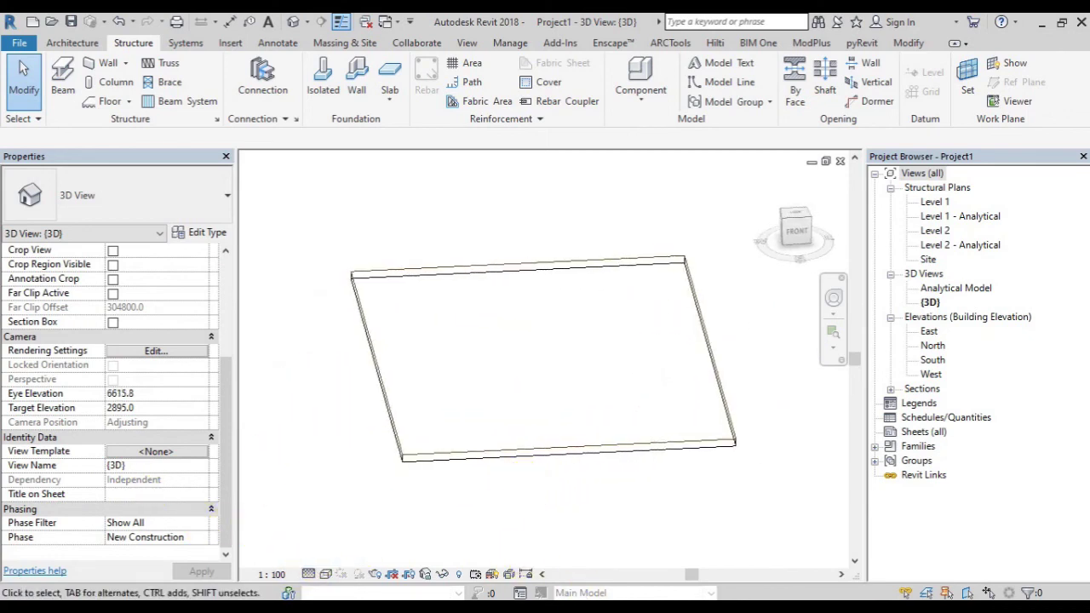